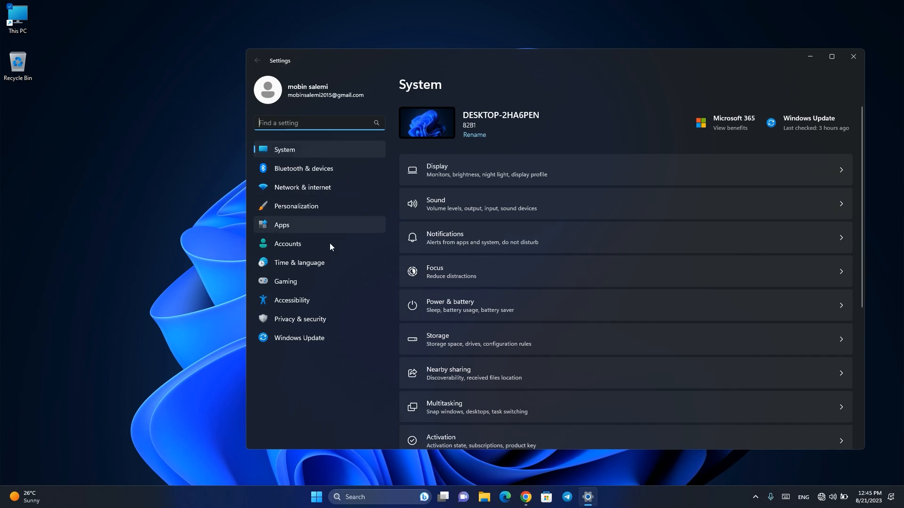
Turn on the notification for when a restart is required to finish updating in Windows Update's advanced options
click(298, 338)
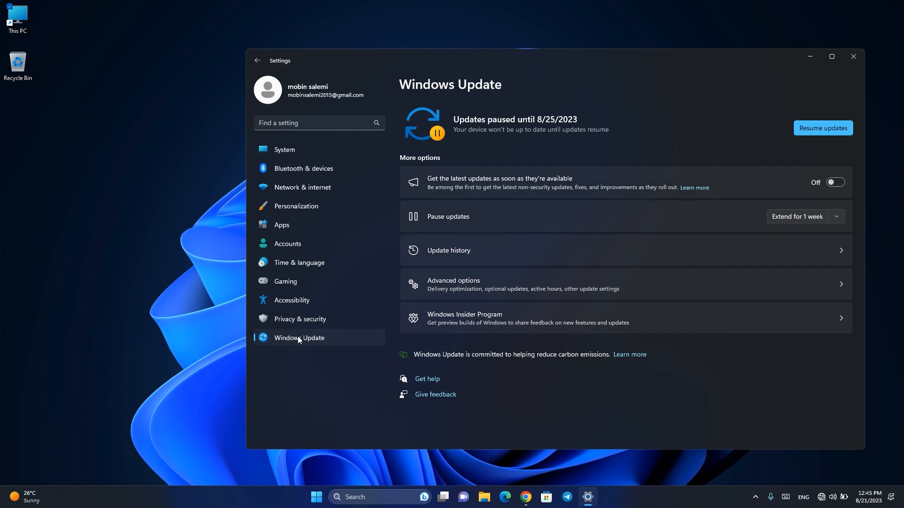
click(435, 290)
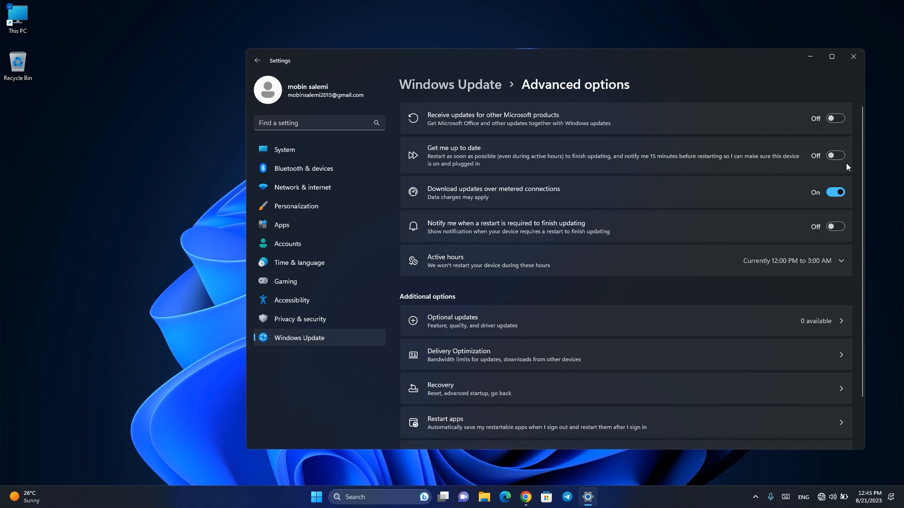
click(834, 227)
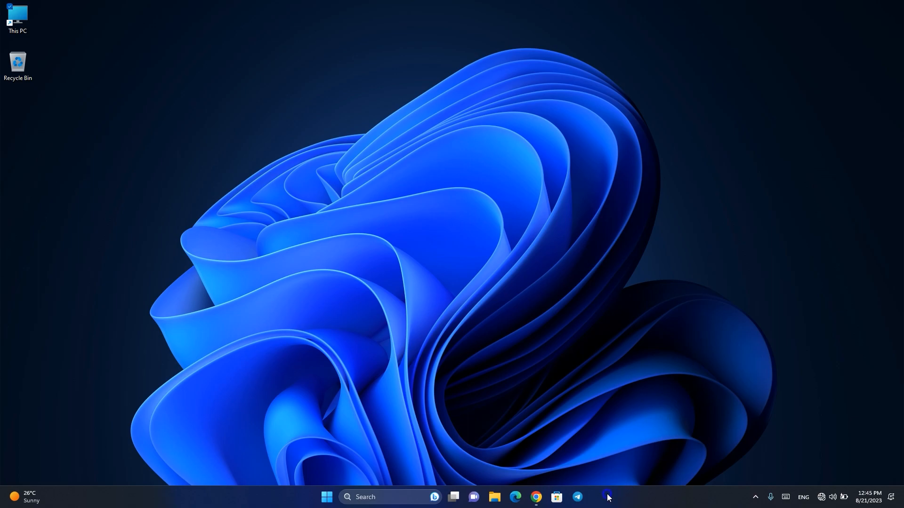
Set the taskbar alignment to Left in the taskbar behaviors settings, and reopen the alignment choices
right_click(606, 493)
click(628, 477)
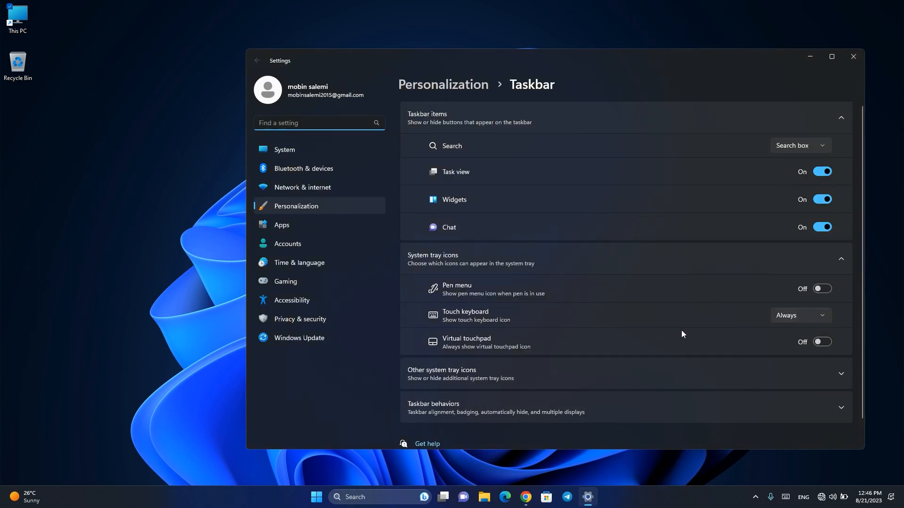
scroll(687, 318, down, 1)
click(441, 382)
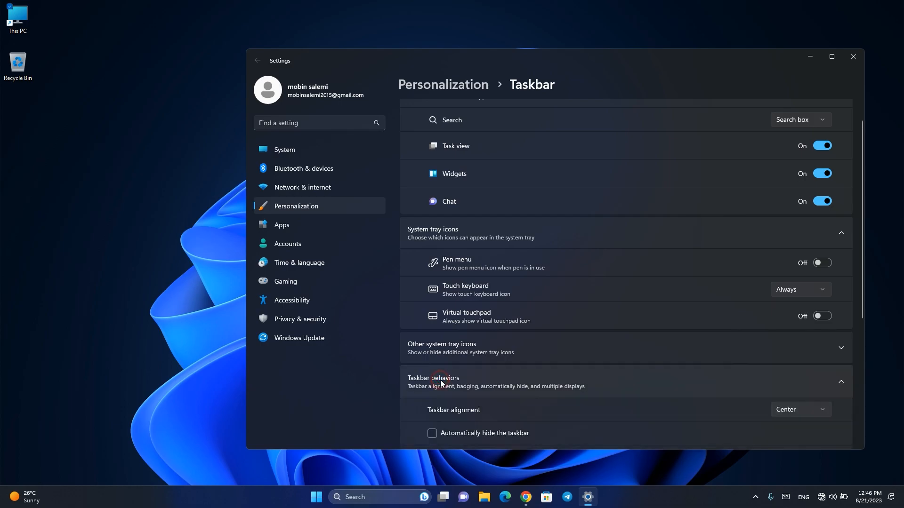
scroll(659, 328, down, 3)
scroll(758, 280, down, 1)
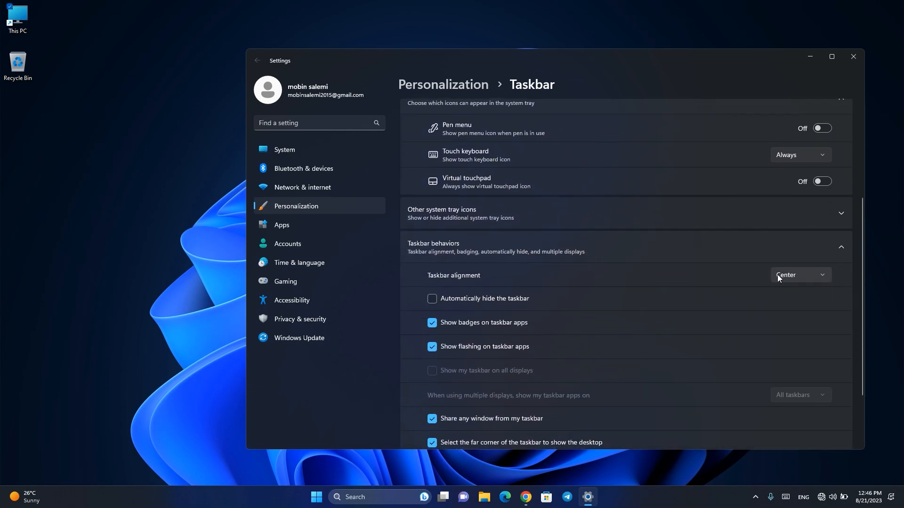
scroll(777, 274, down, 1)
click(785, 256)
click(791, 241)
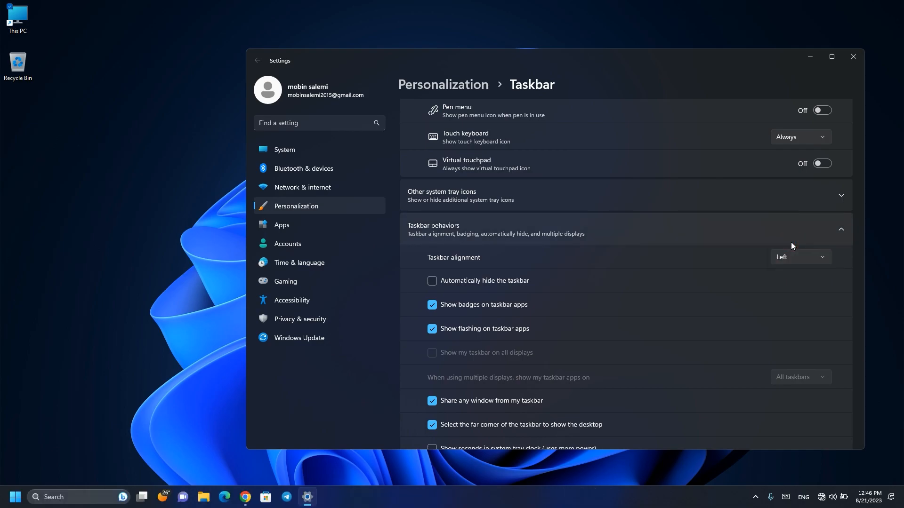
click(787, 256)
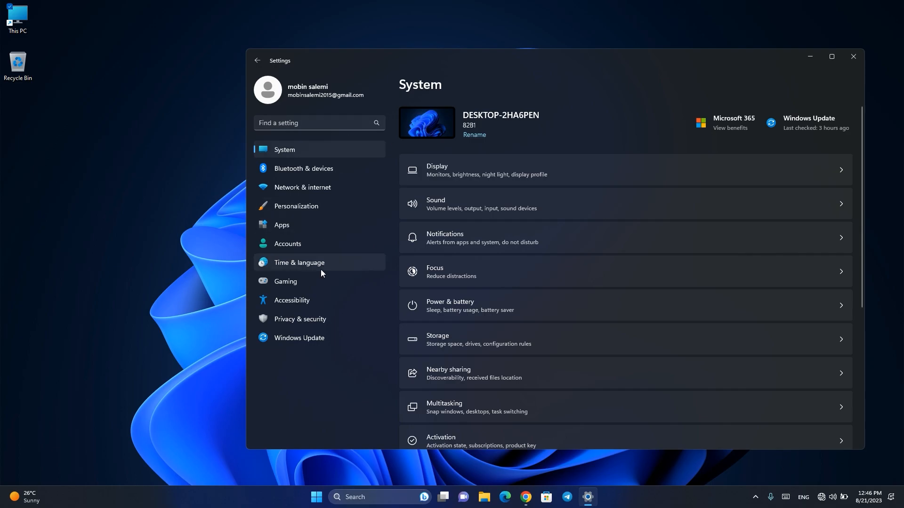
Turn off all four General privacy options: personalized ads, locally relevant website content, app launch tracking and suggested Settings content
click(307, 325)
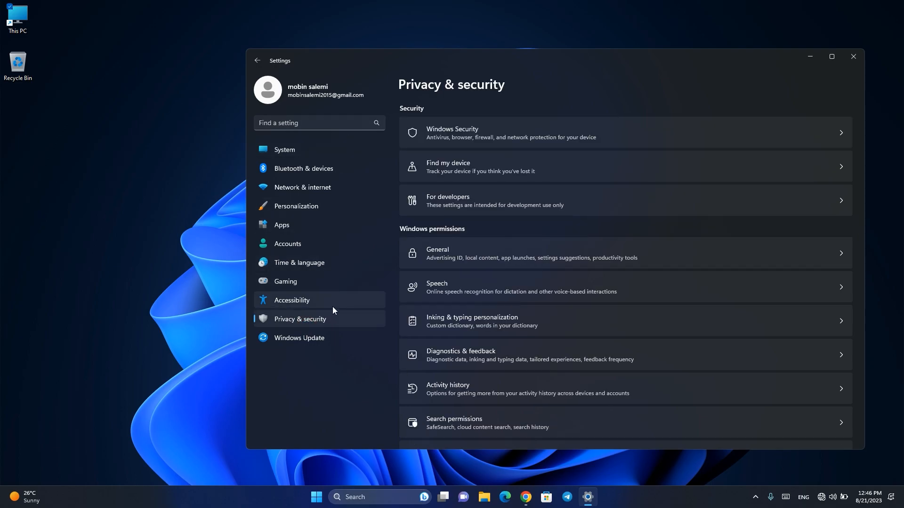
click(469, 256)
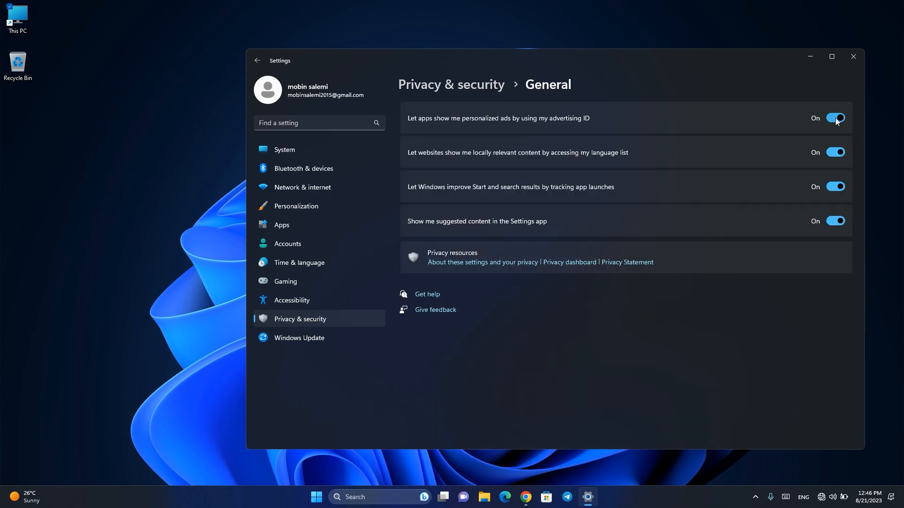
click(834, 152)
click(835, 187)
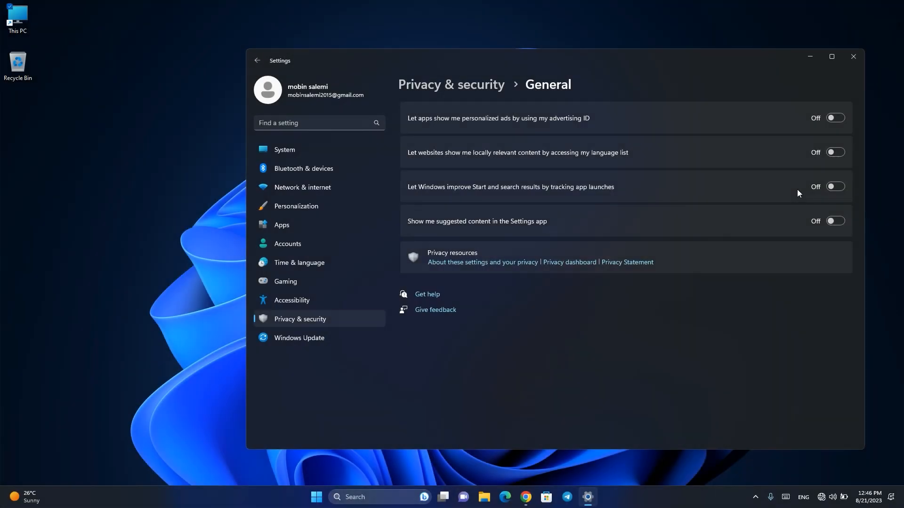
Return to Privacy & security and open the Notifications settings among the app permissions
click(453, 84)
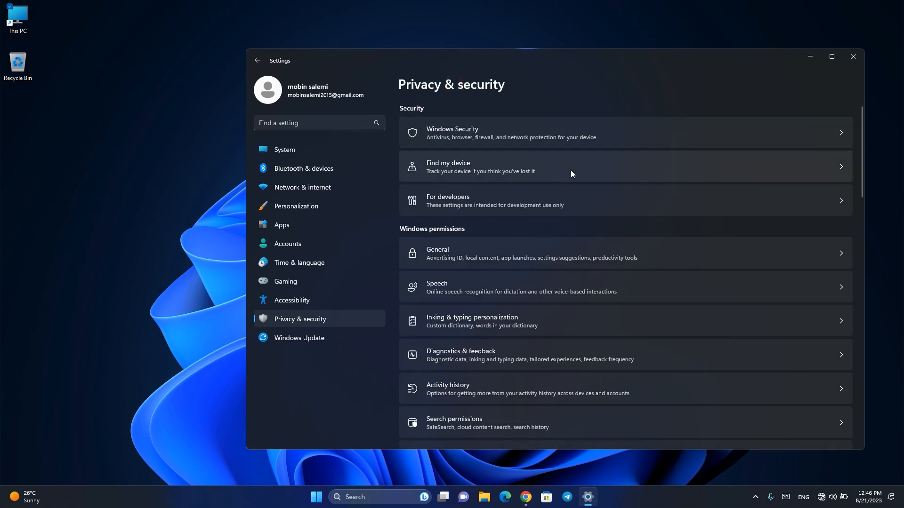
scroll(565, 274, down, 5)
scroll(543, 285, down, 3)
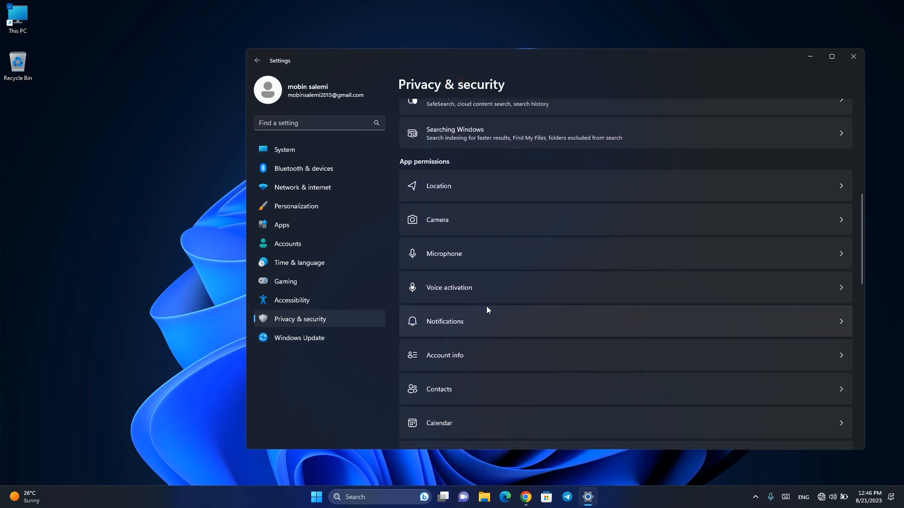
click(461, 308)
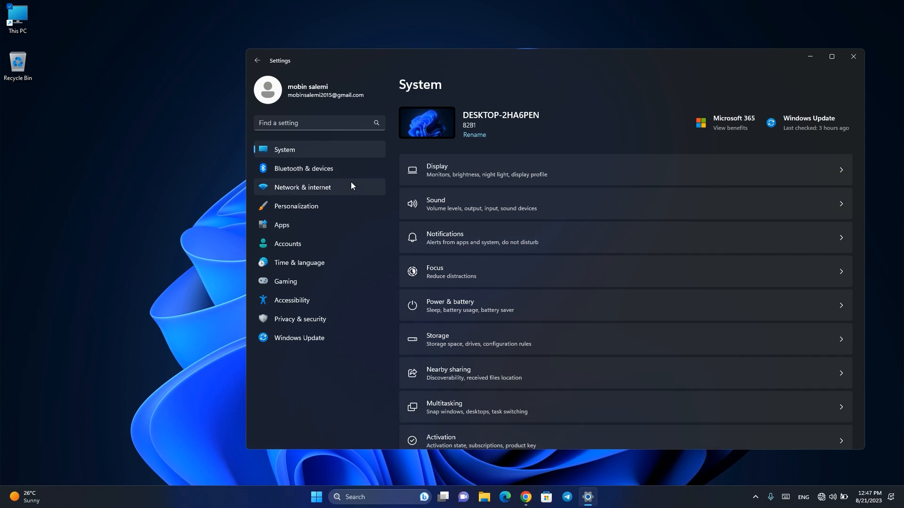
Uninstall Feedback Hub from the list of installed apps
click(315, 225)
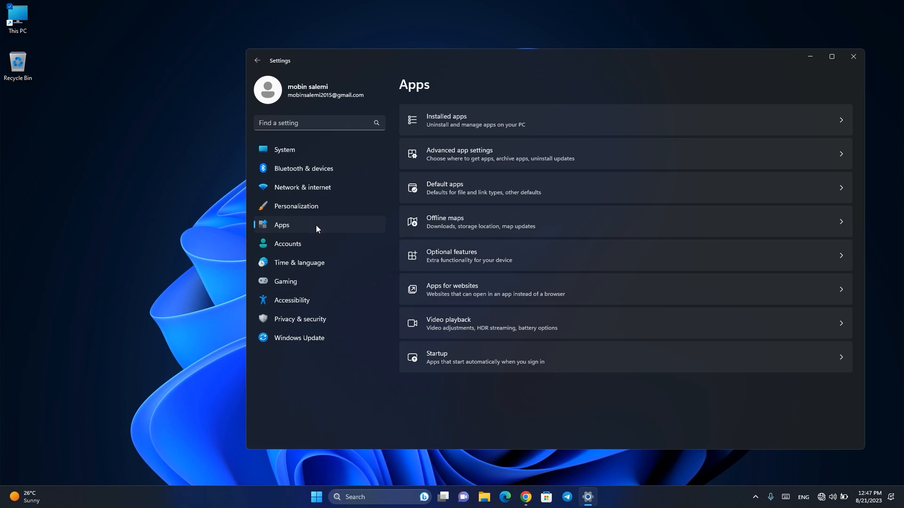
click(464, 124)
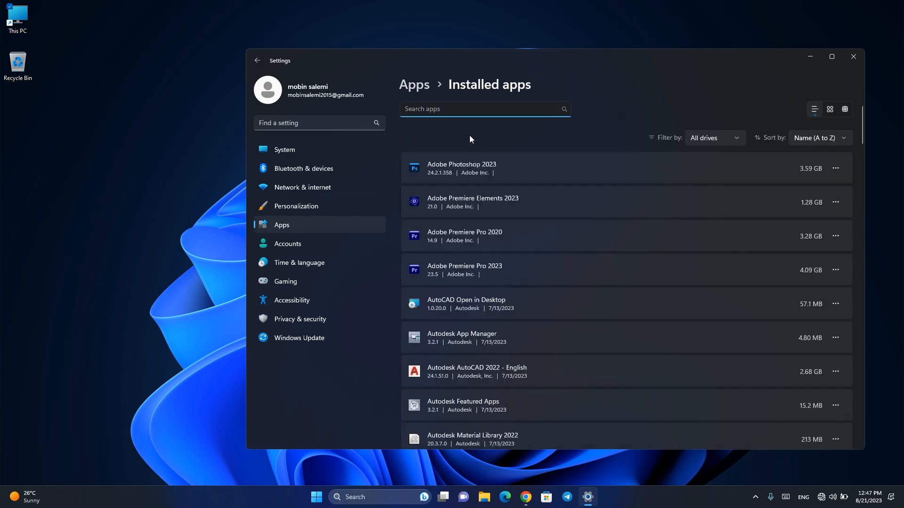
scroll(532, 217, down, 15)
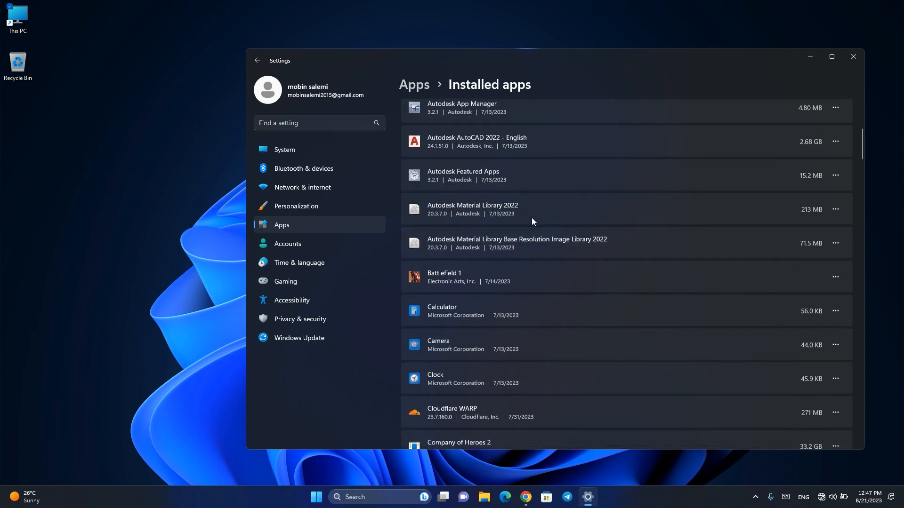
scroll(532, 220, down, 6)
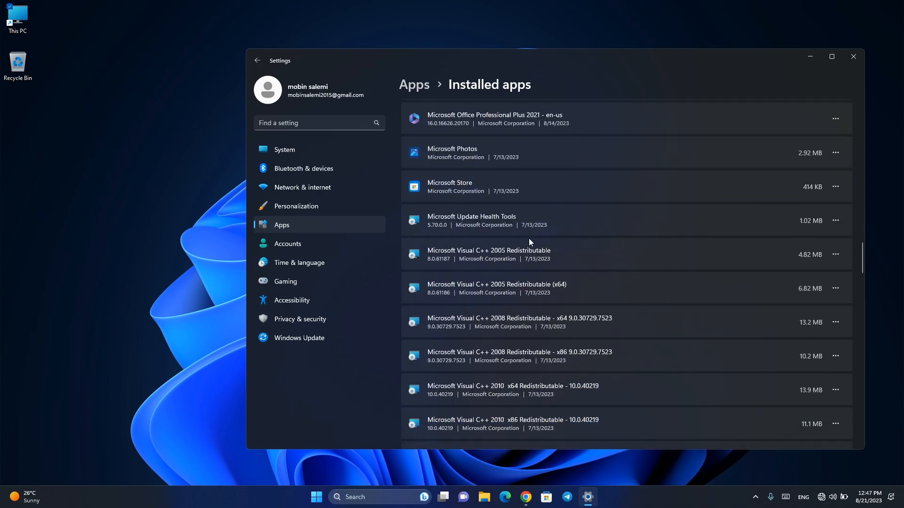
scroll(527, 235, up, 7)
scroll(526, 237, up, 5)
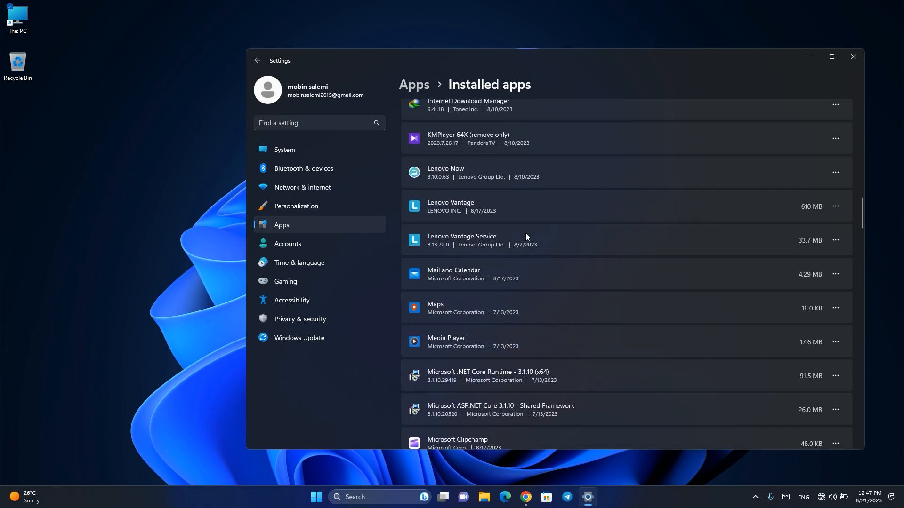
scroll(526, 232, up, 1)
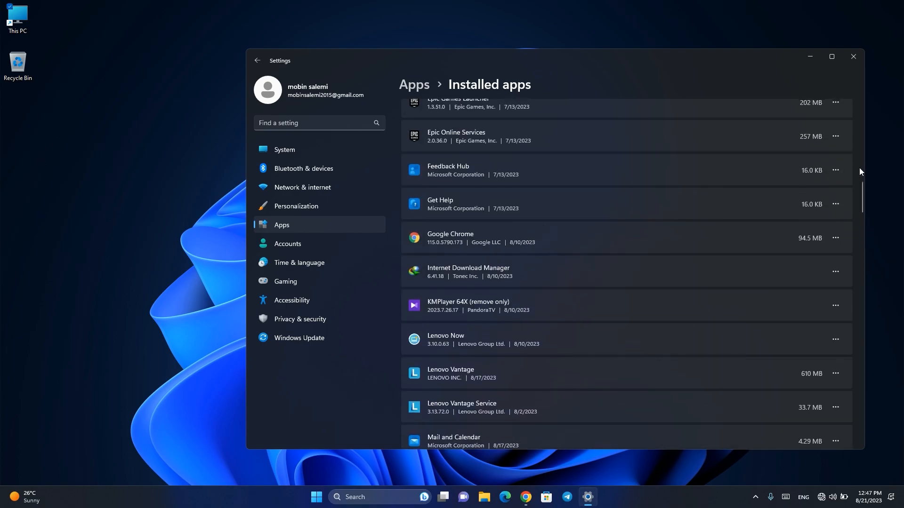
click(839, 172)
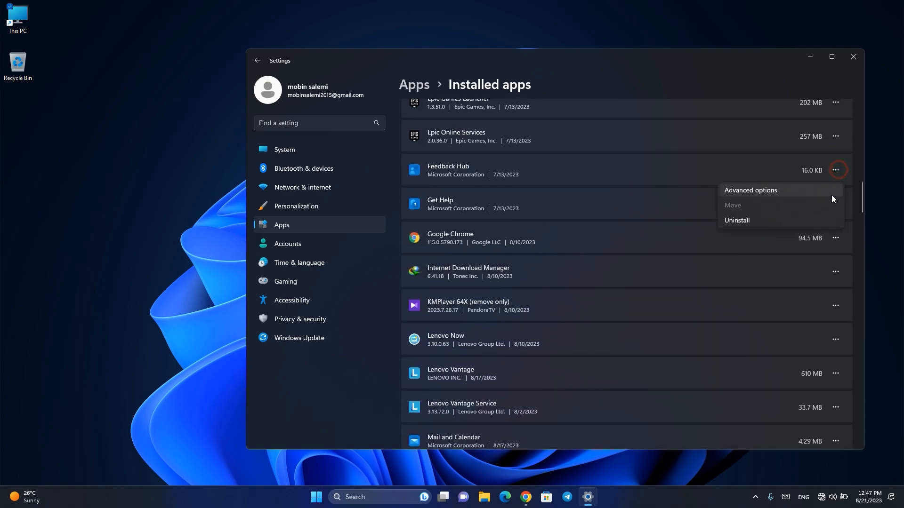
click(750, 221)
click(817, 221)
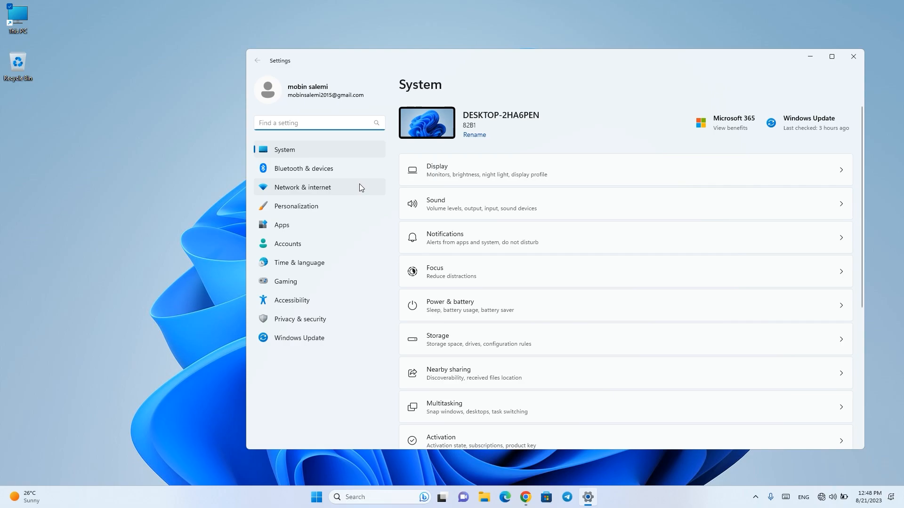
Set the color mode to Dark in the personalization colors, and return to the Personalization page
click(324, 206)
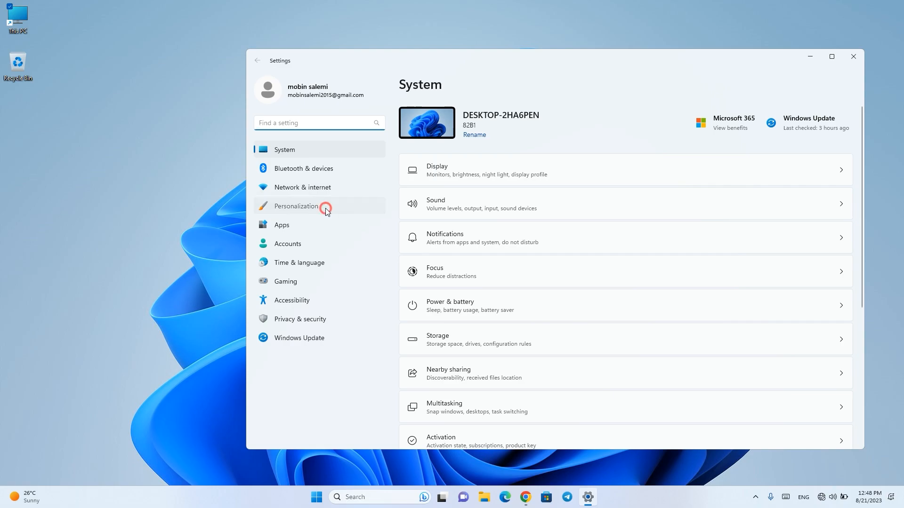
click(467, 261)
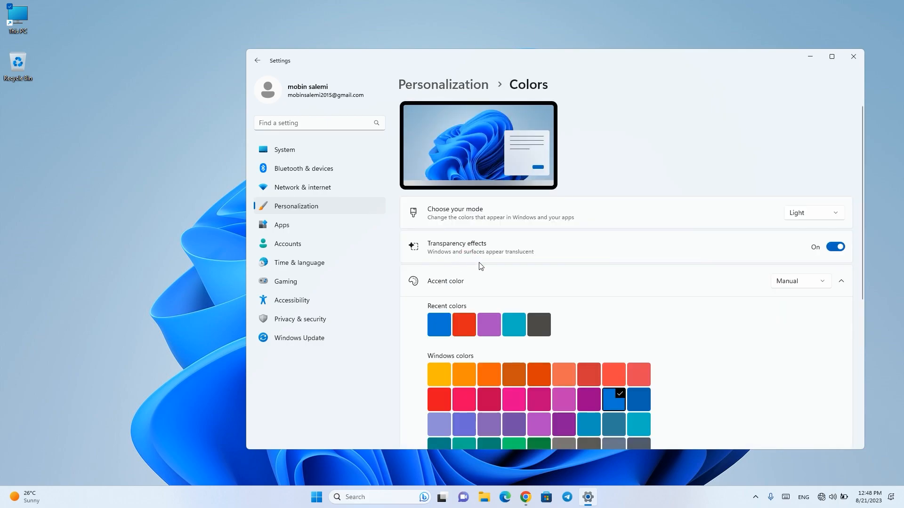
click(837, 213)
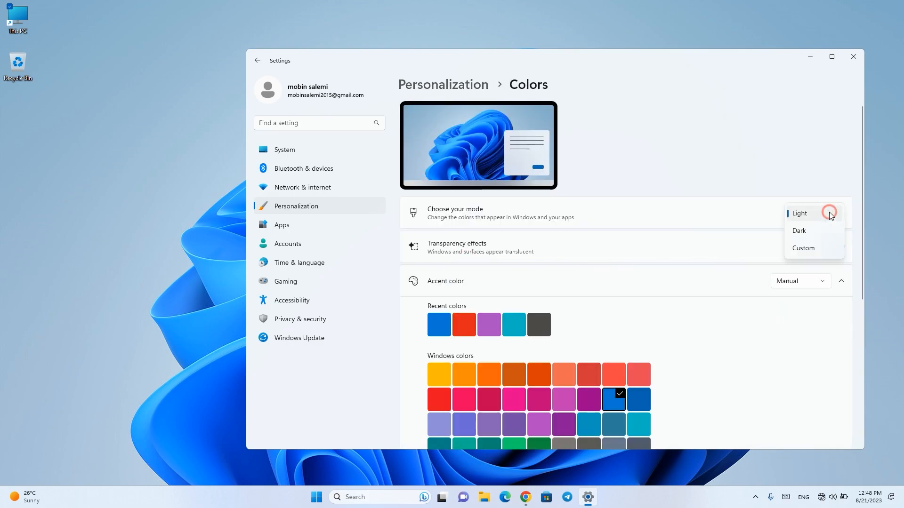
click(816, 238)
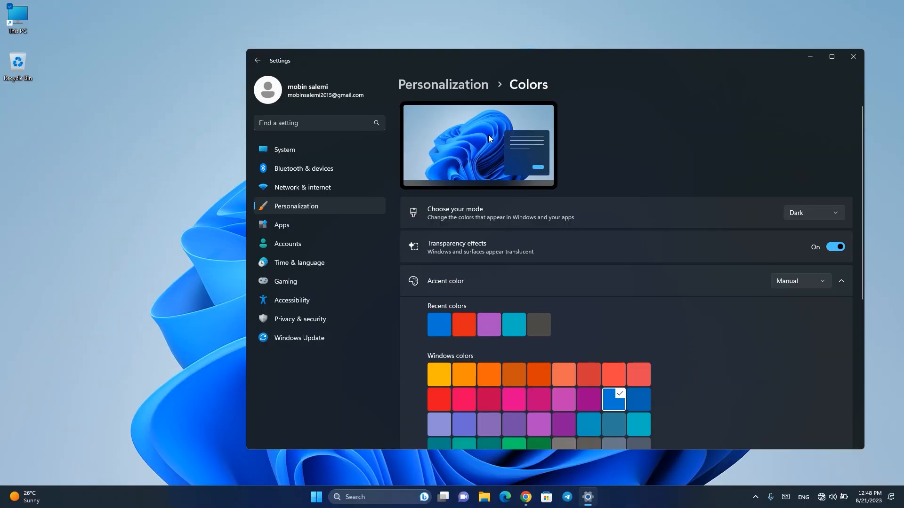
click(433, 86)
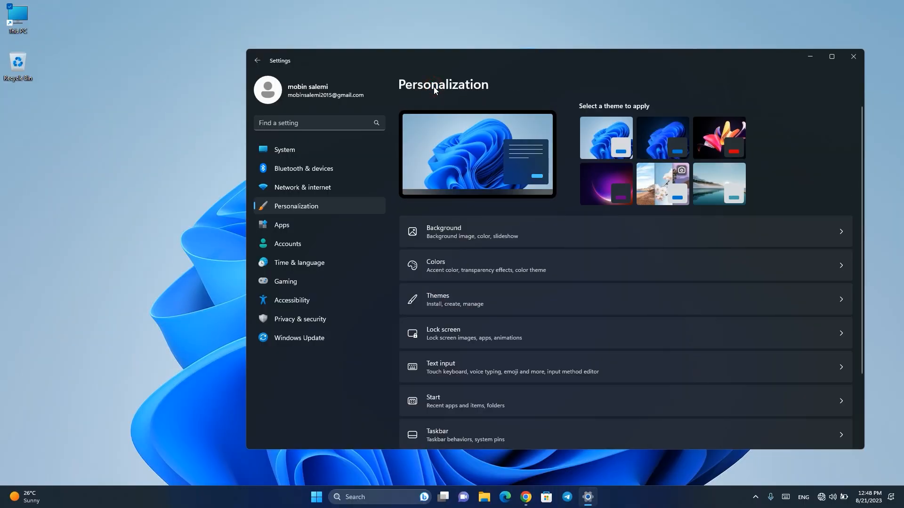
Take a look at the widgets board and turn off Widgets in the taskbar items
click(27, 499)
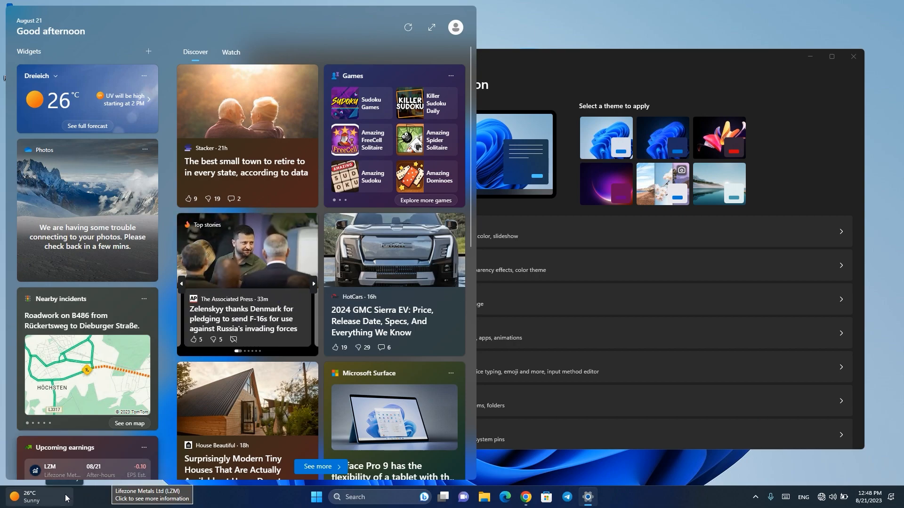
click(837, 184)
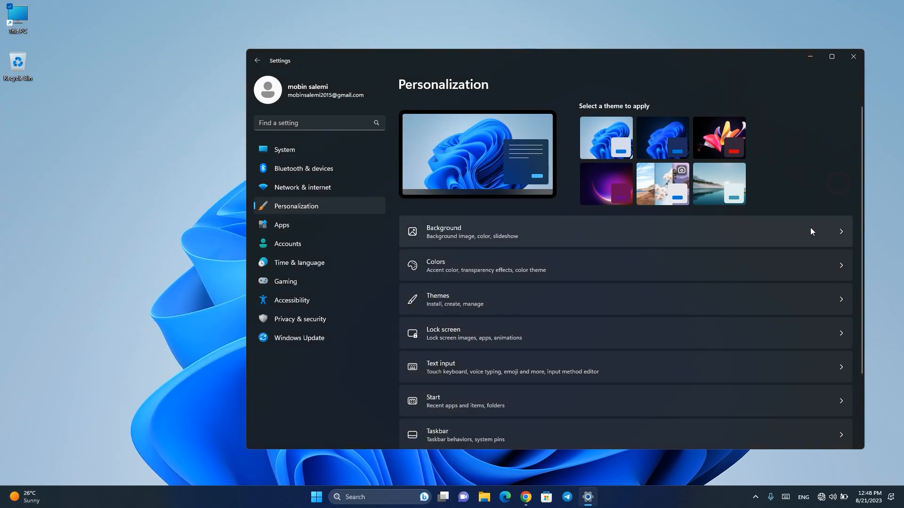
scroll(718, 284, down, 3)
click(436, 349)
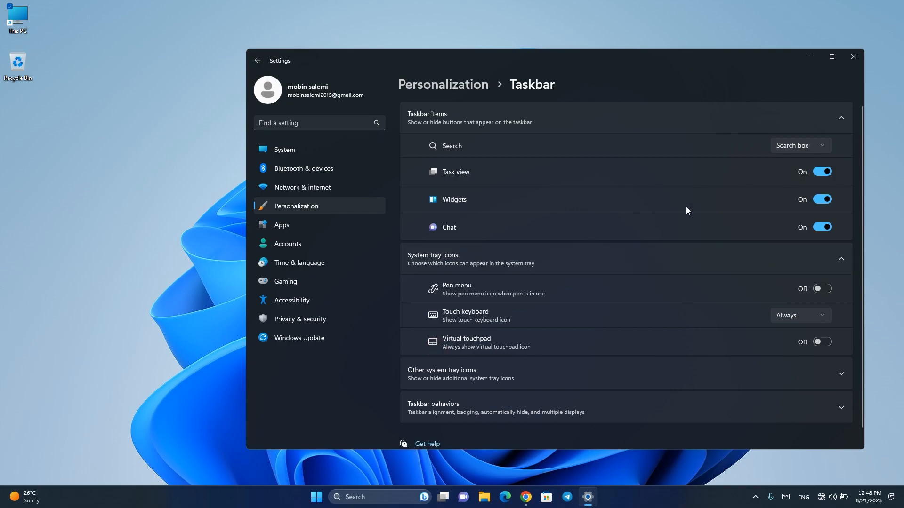
click(828, 199)
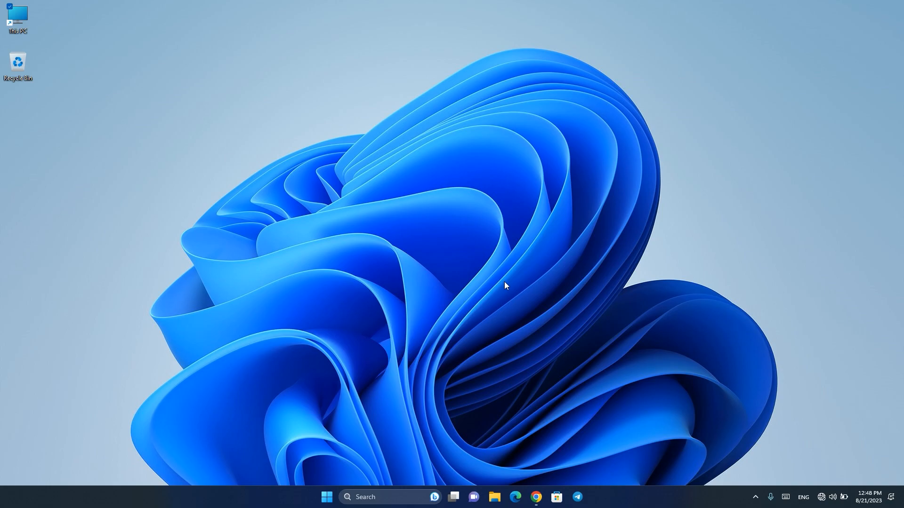
Search Windows for "power", open Choose a power plan, and expand the additional power plans
click(390, 490)
text(power)
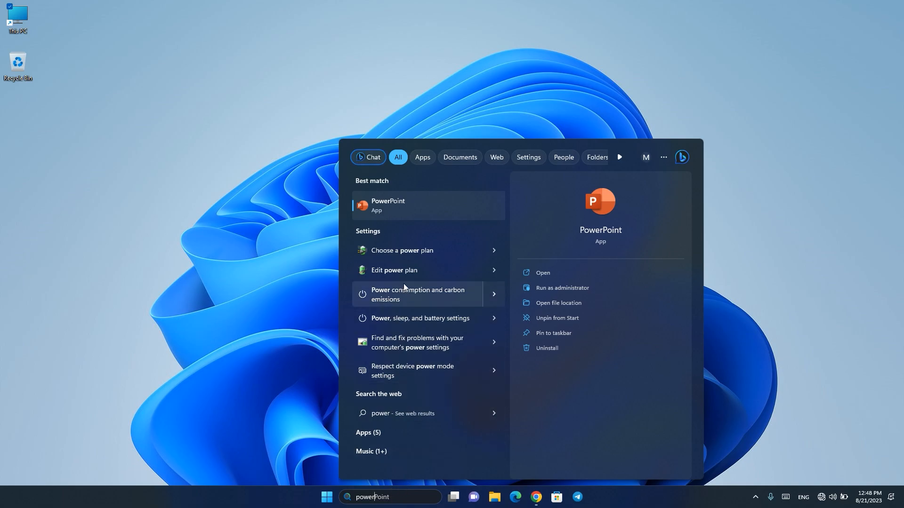
click(405, 252)
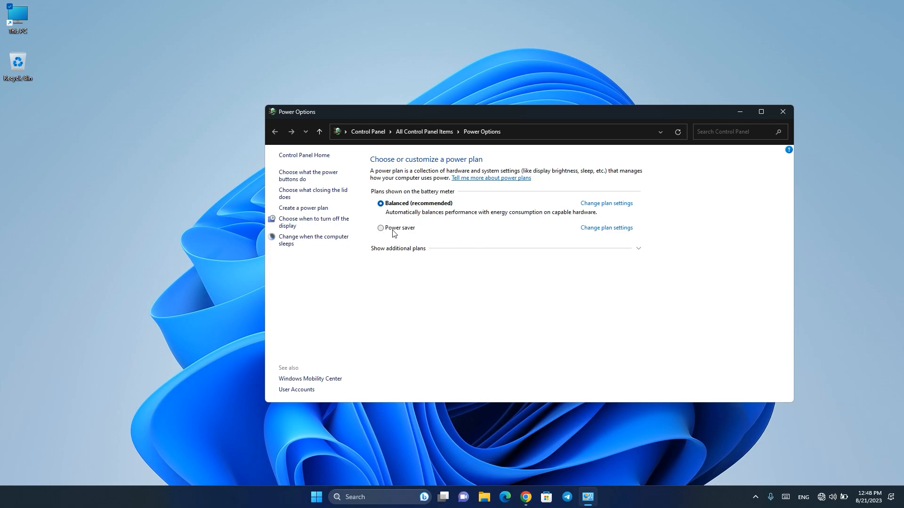
click(638, 251)
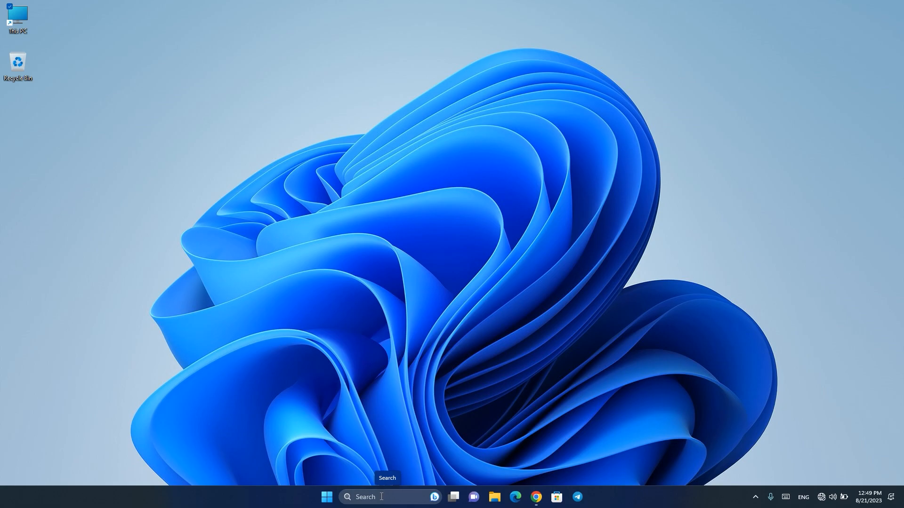
Open the system notification settings and turn off notifications from Snipping Tool
click(381, 496)
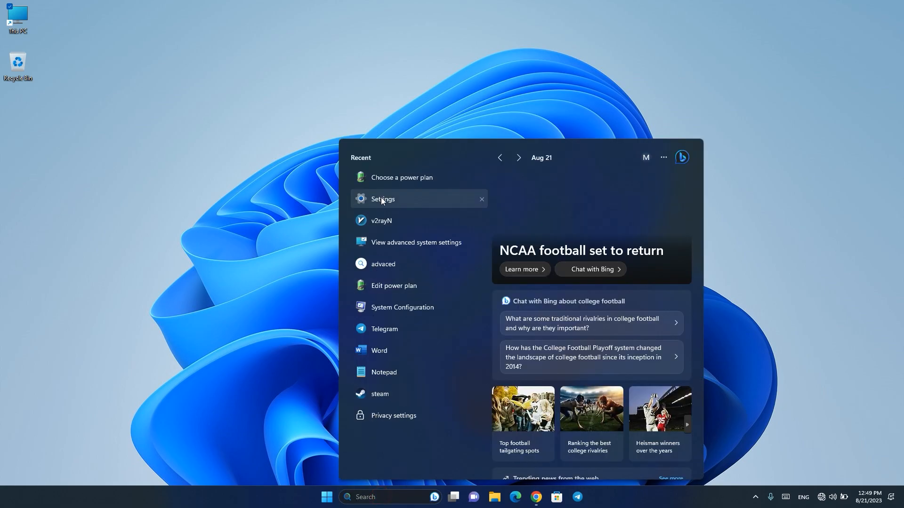
click(380, 204)
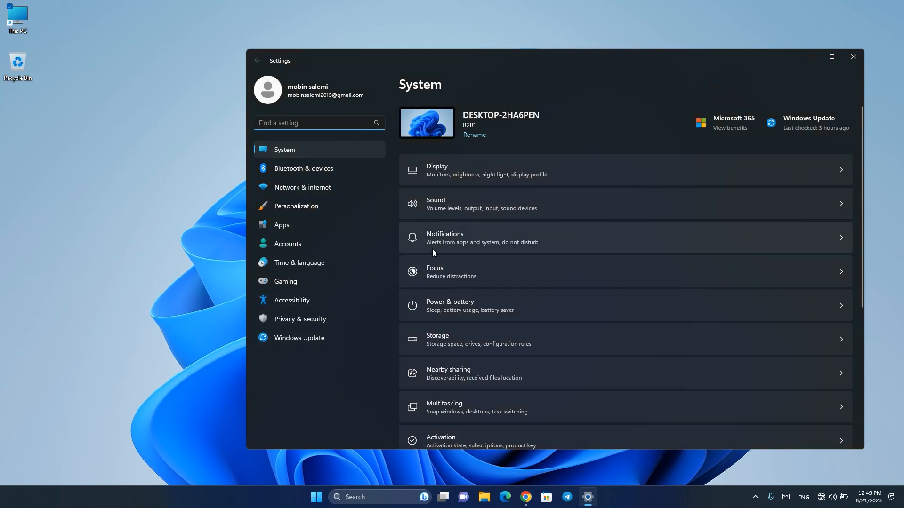
click(458, 241)
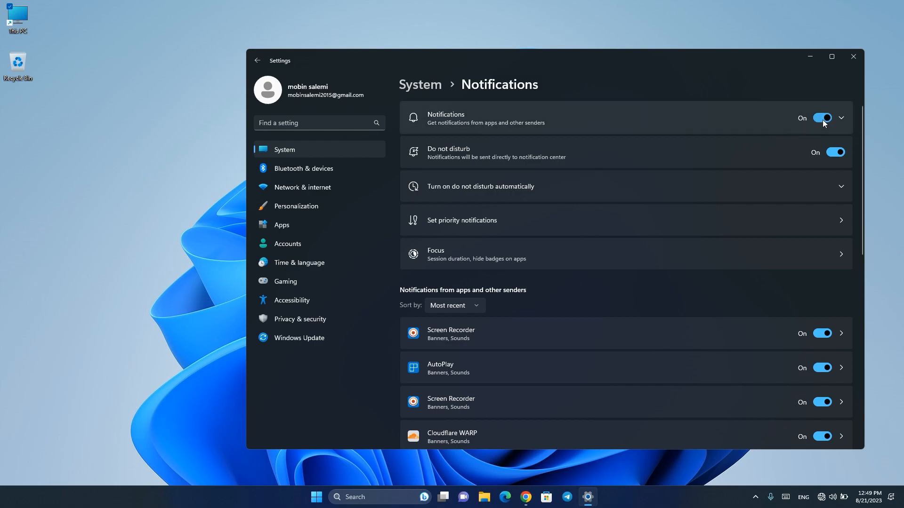
scroll(823, 127, down, 5)
scroll(828, 215, down, 4)
scroll(828, 215, up, 3)
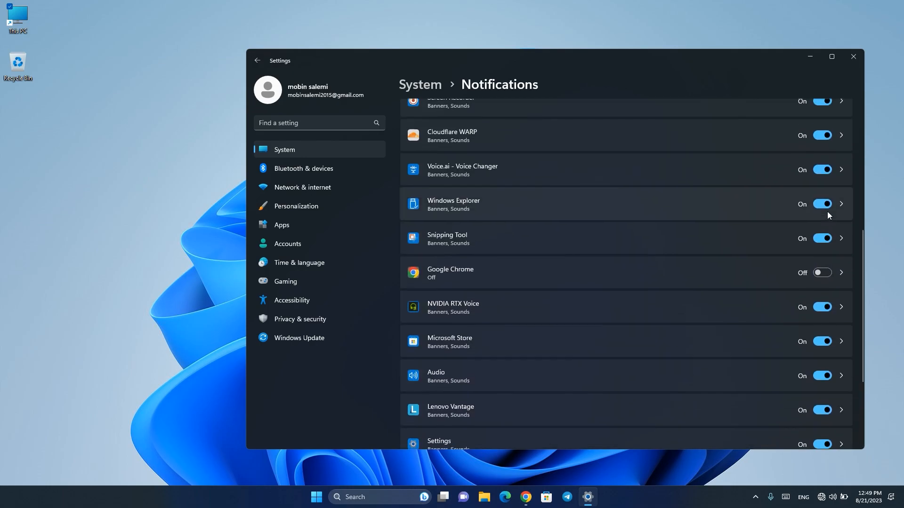
click(822, 245)
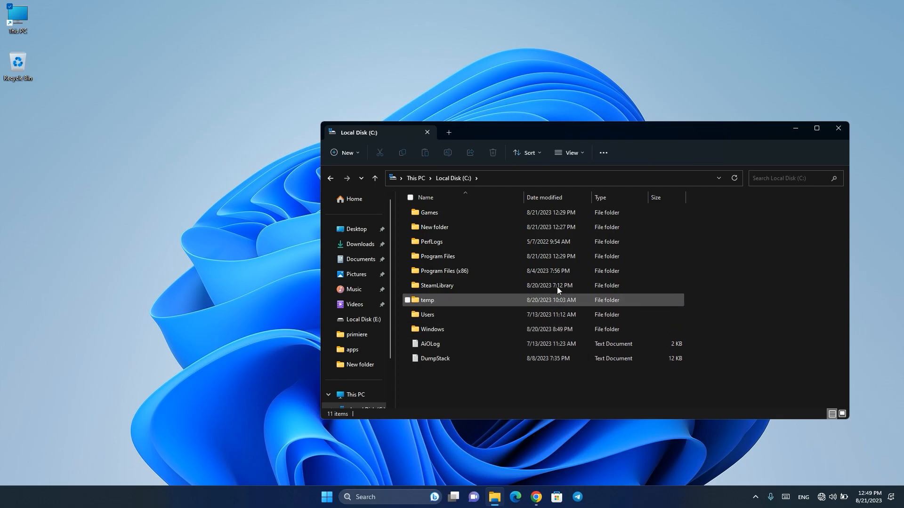
Turn on the display of hidden items in File Explorer for Local Disk (C:)
click(561, 157)
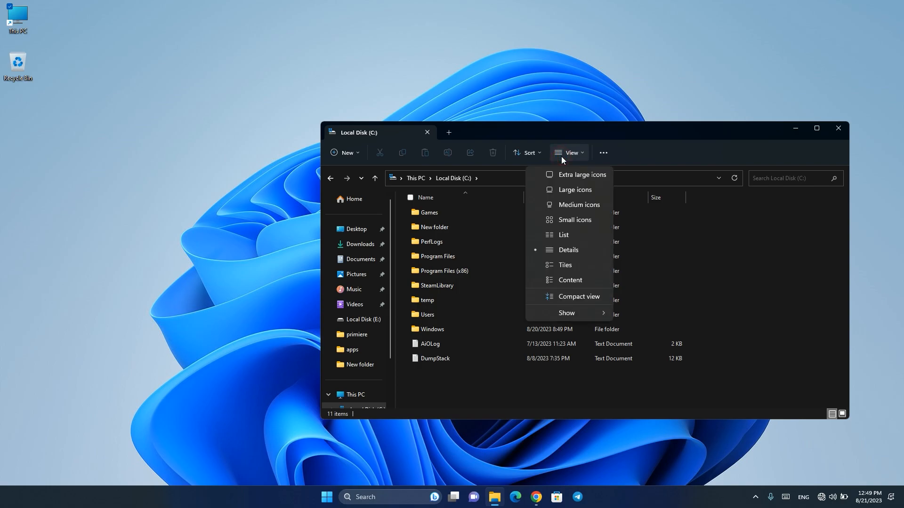
mouse_move(583, 310)
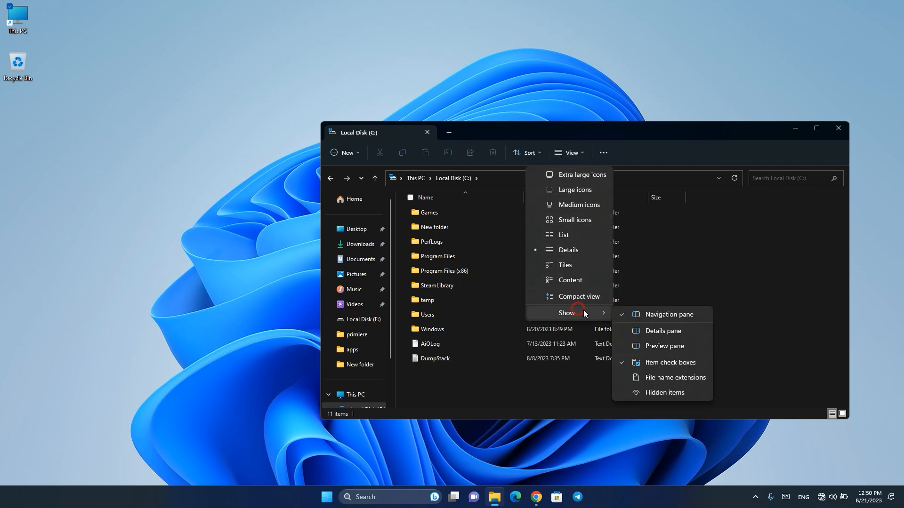
click(651, 393)
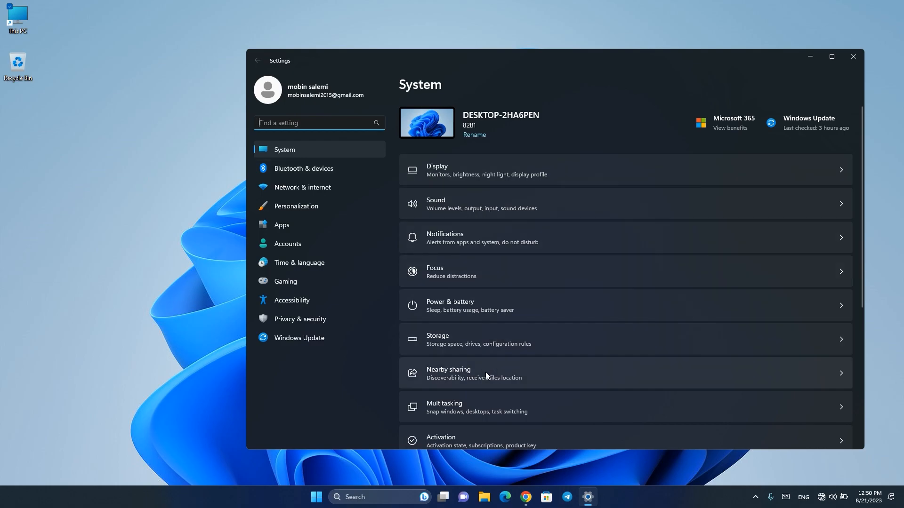
Turn on Storage Sense in the storage settings and have it delete Downloads files not opened for more than 60 days
scroll(485, 372, down, 1)
click(450, 314)
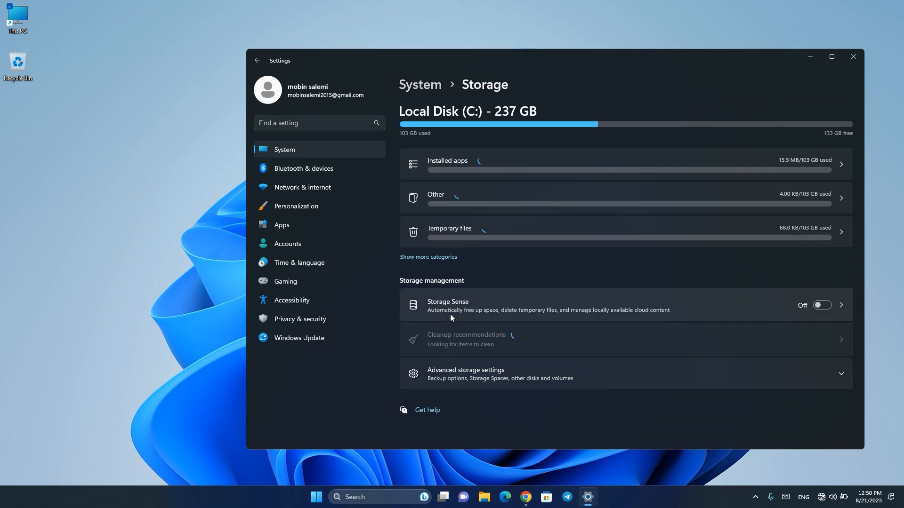
click(817, 309)
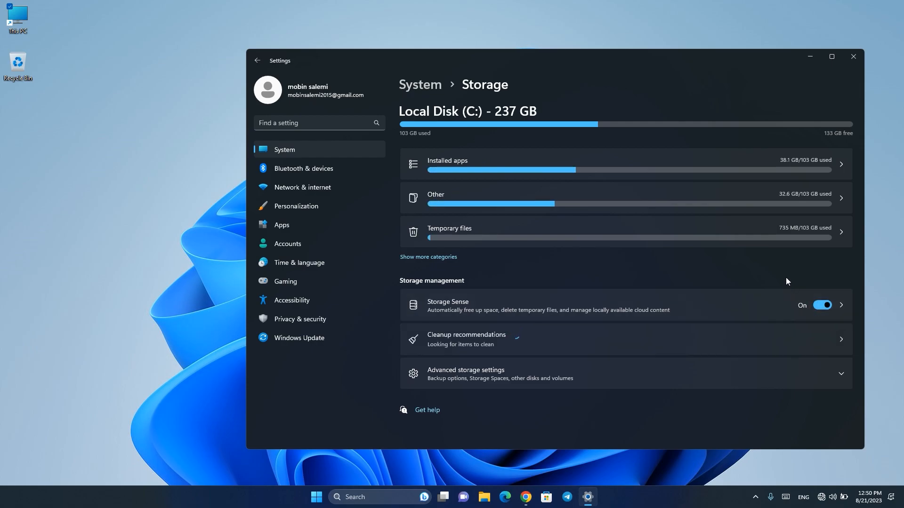
click(680, 304)
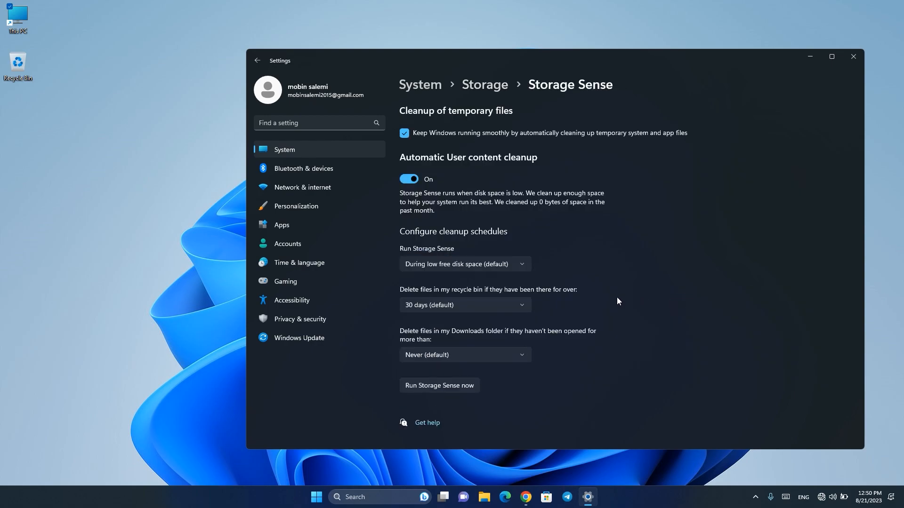
click(465, 353)
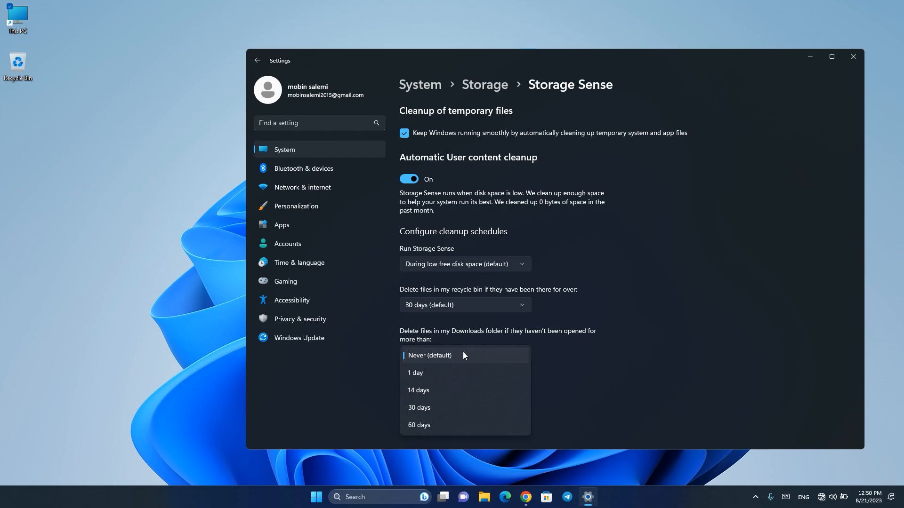
click(447, 423)
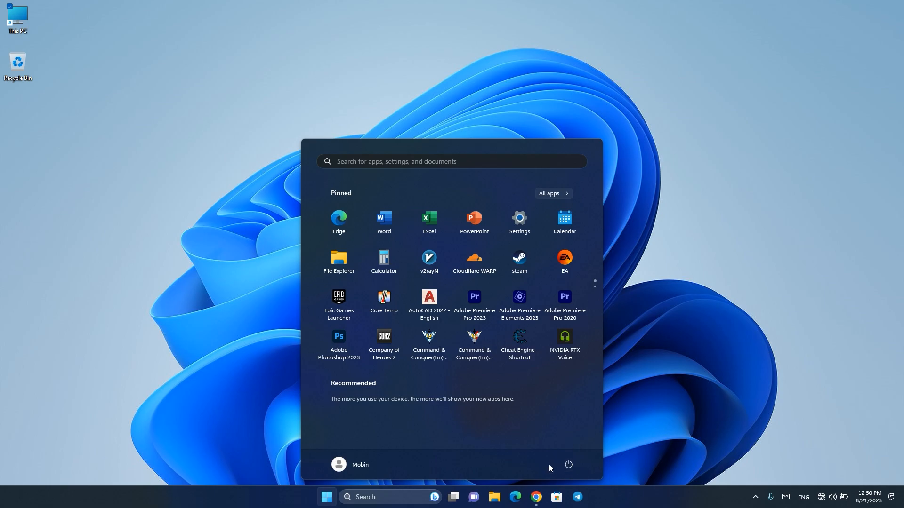
Add the File Explorer, Documents, Downloads and Music folders beside the Start power button in the personalization settings, and check the Start menu
click(505, 221)
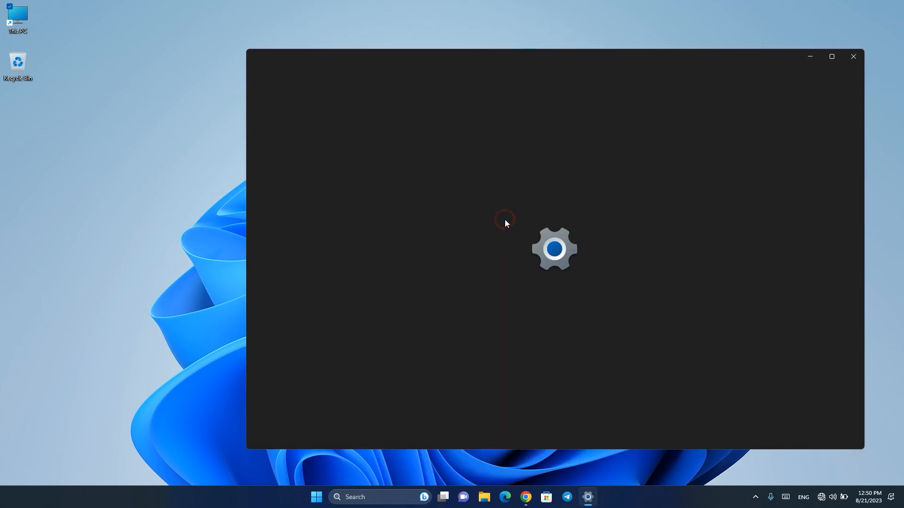
click(313, 213)
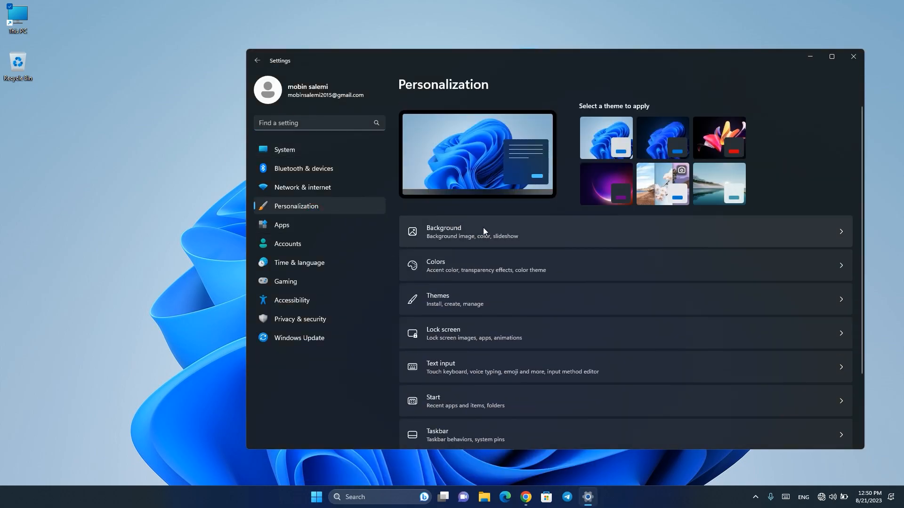
scroll(530, 264, down, 3)
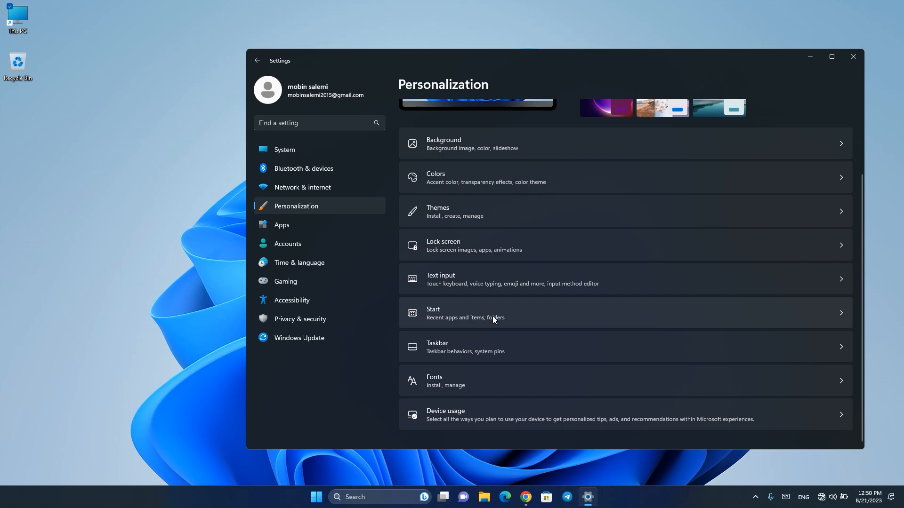
click(492, 316)
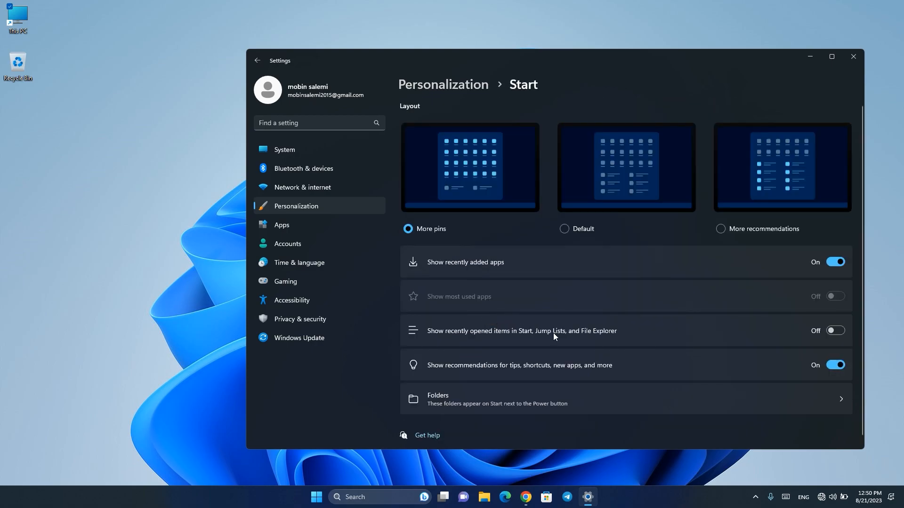
click(487, 408)
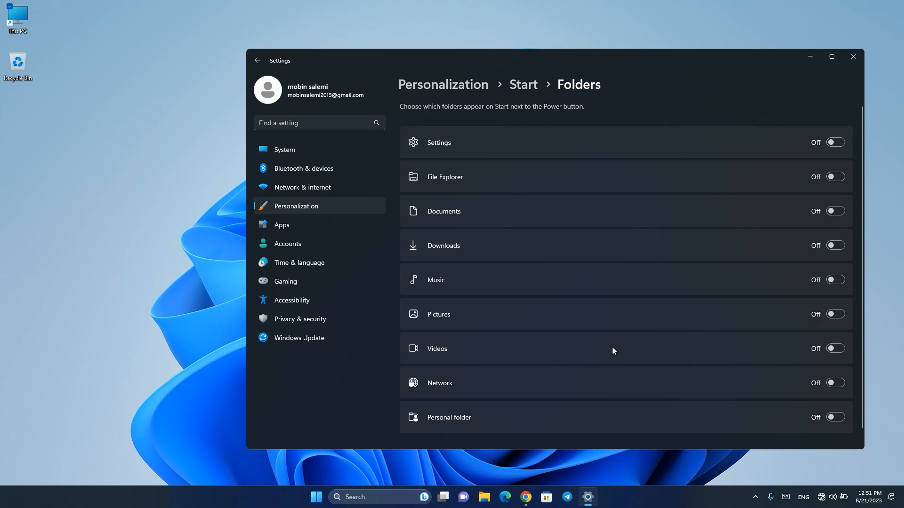
click(838, 214)
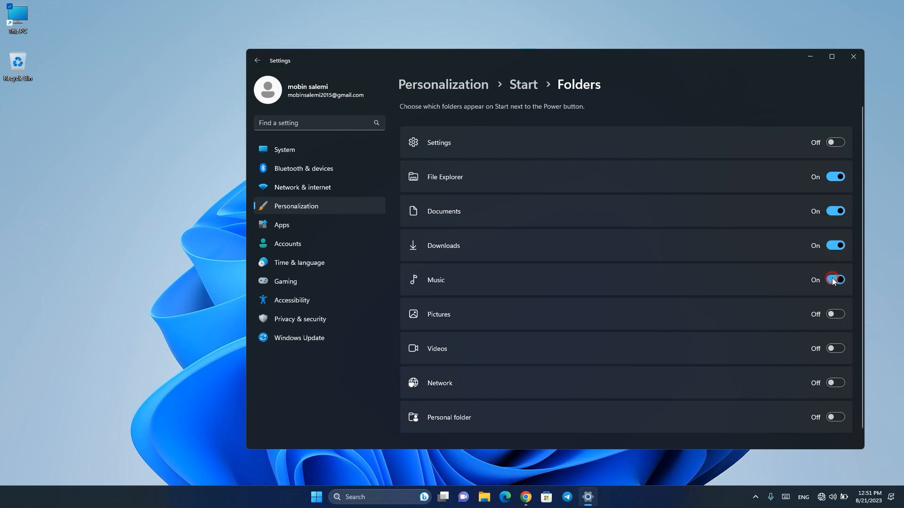
click(316, 497)
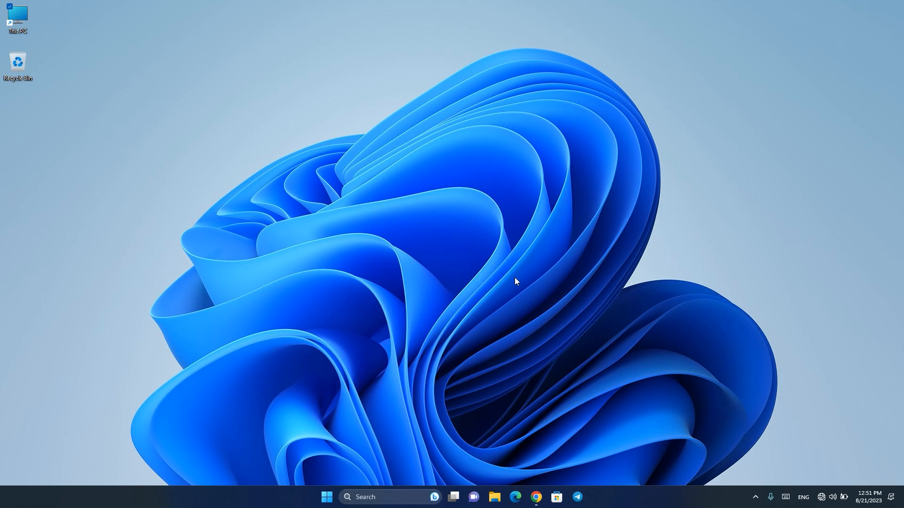
Search Windows for "advanced", open View advanced system settings, and bring up the Performance settings
click(392, 491)
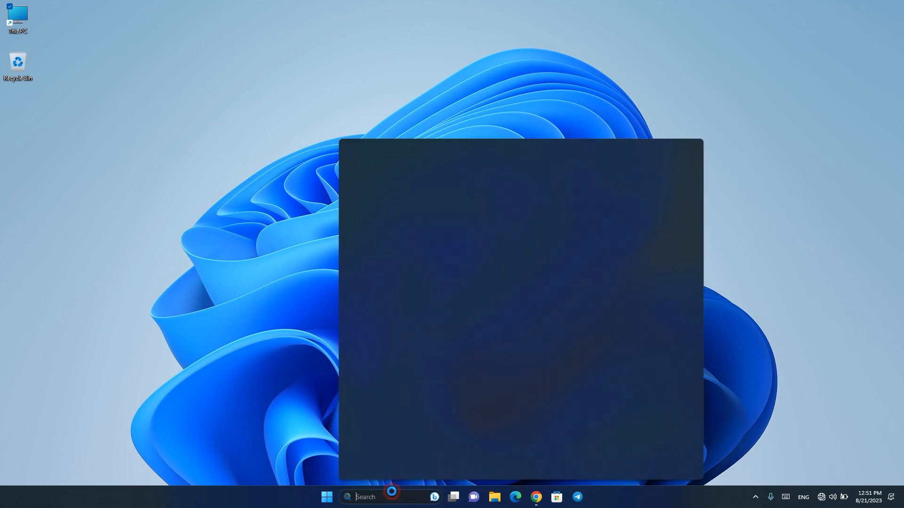
text(advanced)
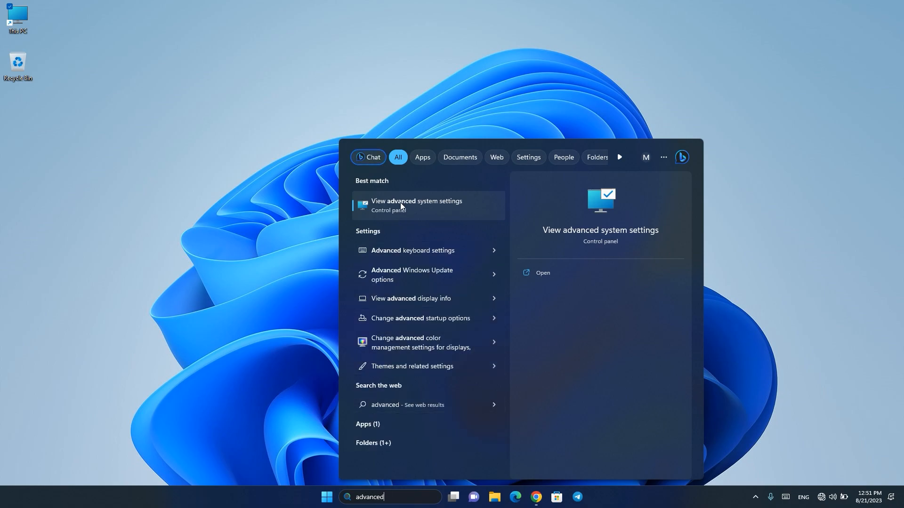
click(400, 202)
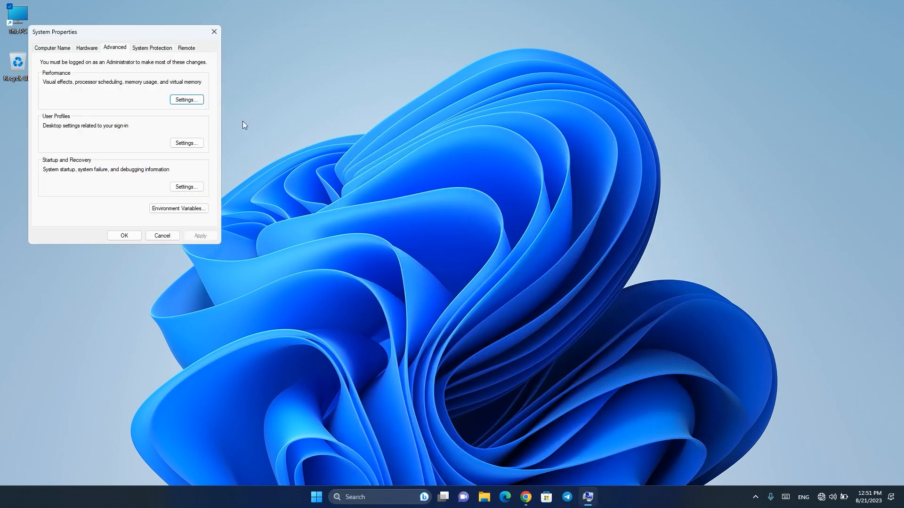
click(183, 101)
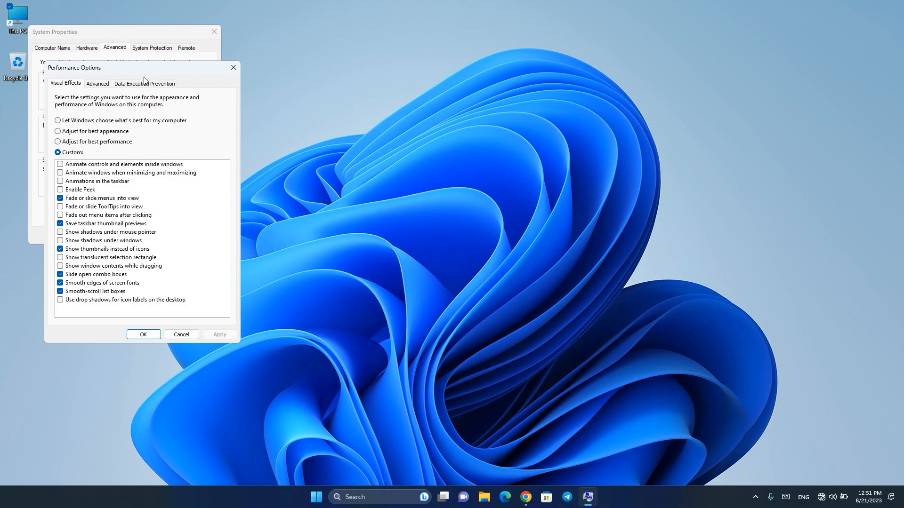
Try the visual effects presets for Windows' choice and best appearance, and select Adjust for best performance
click(94, 121)
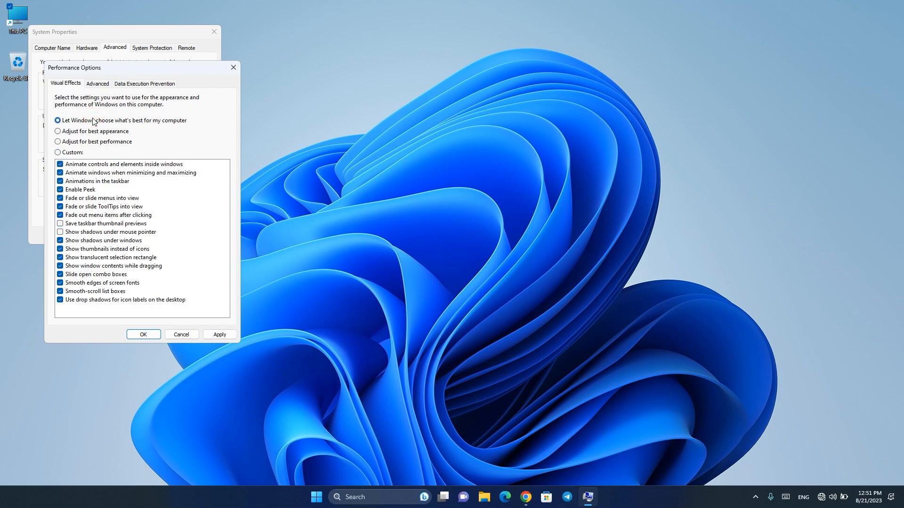
click(78, 132)
click(79, 144)
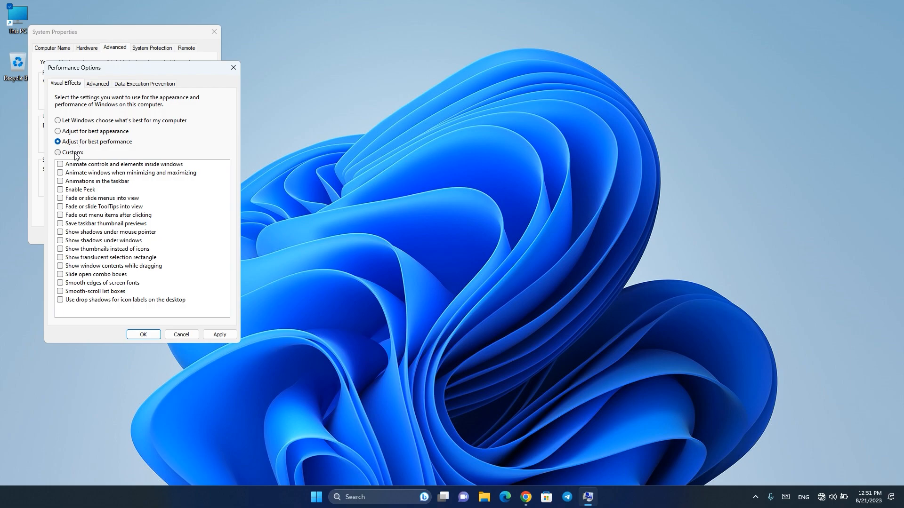
Switch visual effects to Custom and enable mouse pointer shadows, window shadows, smooth screen font edges and drop shadows for desktop icon labels
click(74, 154)
click(61, 232)
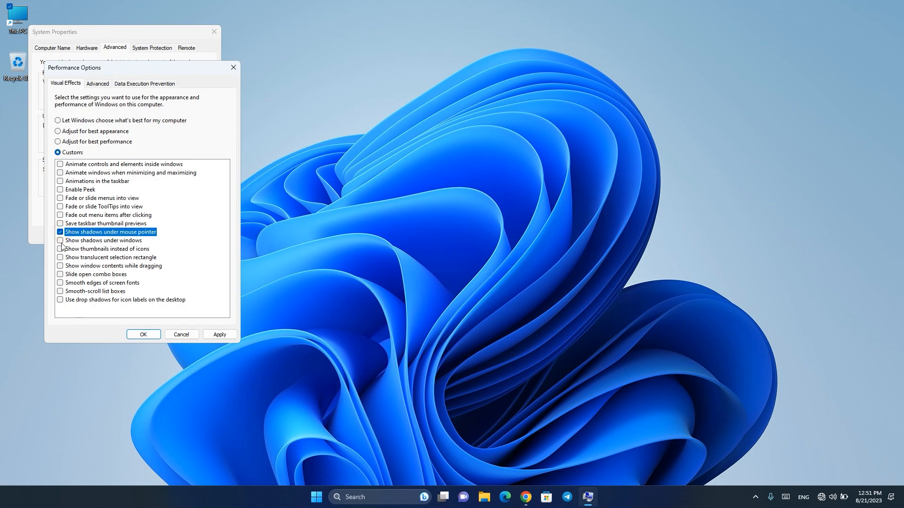
click(61, 241)
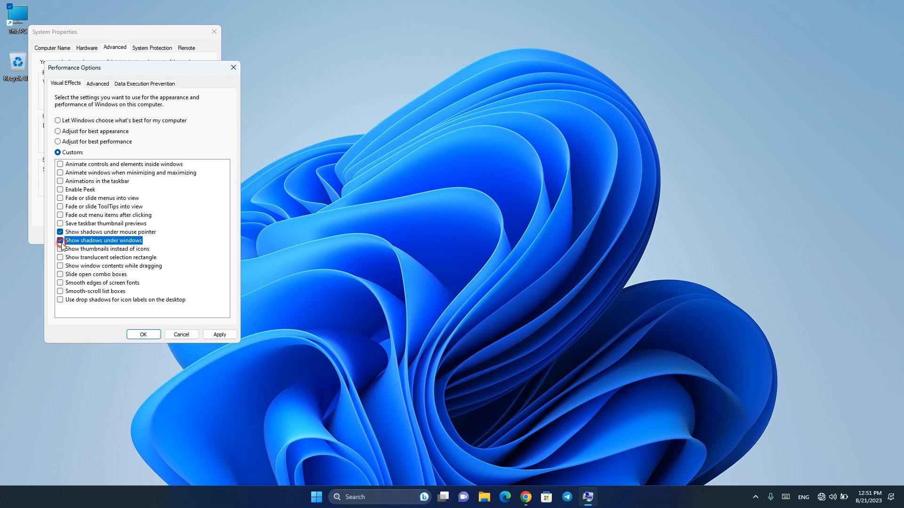
click(61, 283)
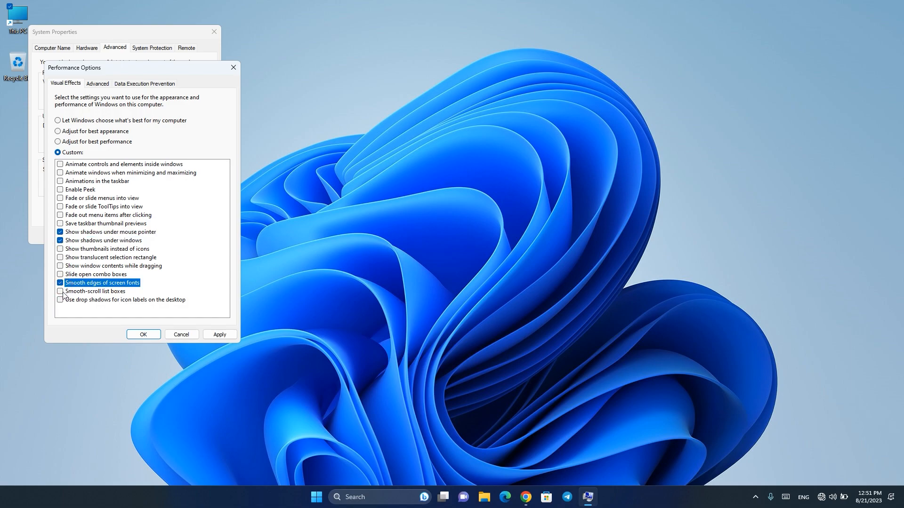
click(64, 301)
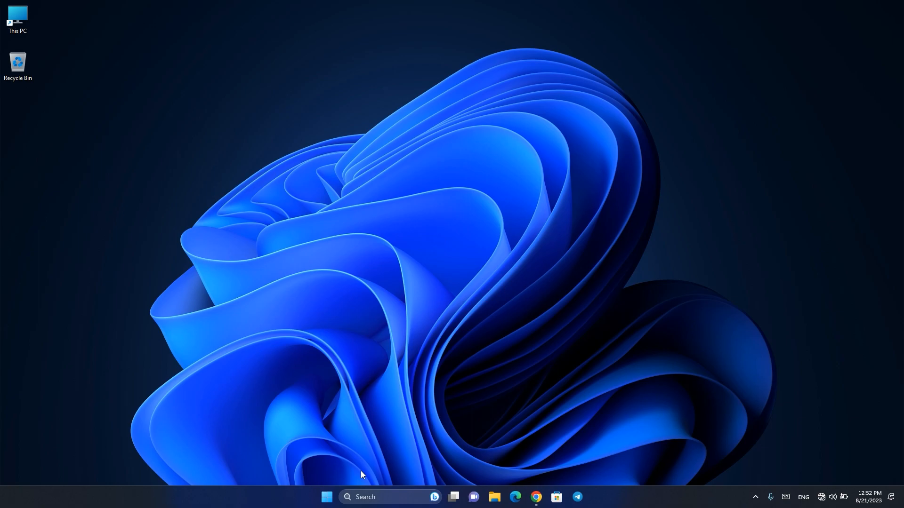
Make Google Chrome the default browser in the Default apps settings
click(367, 494)
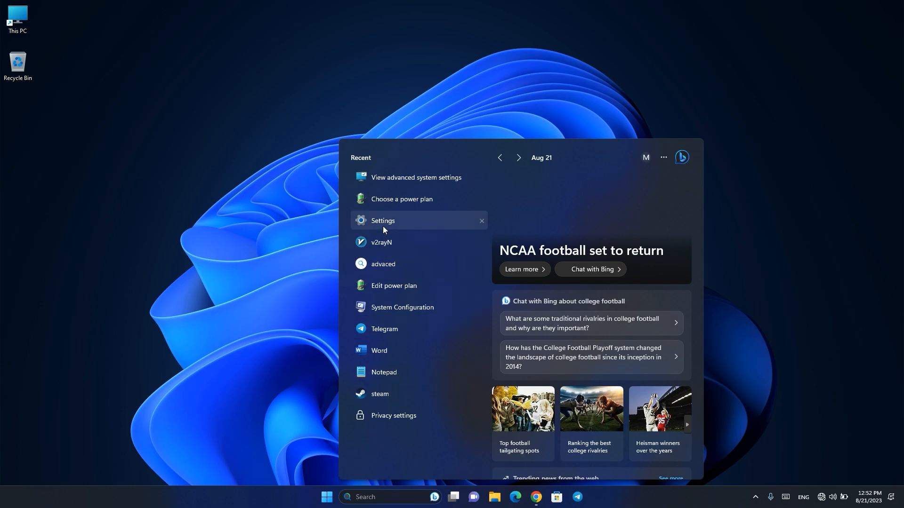
click(383, 228)
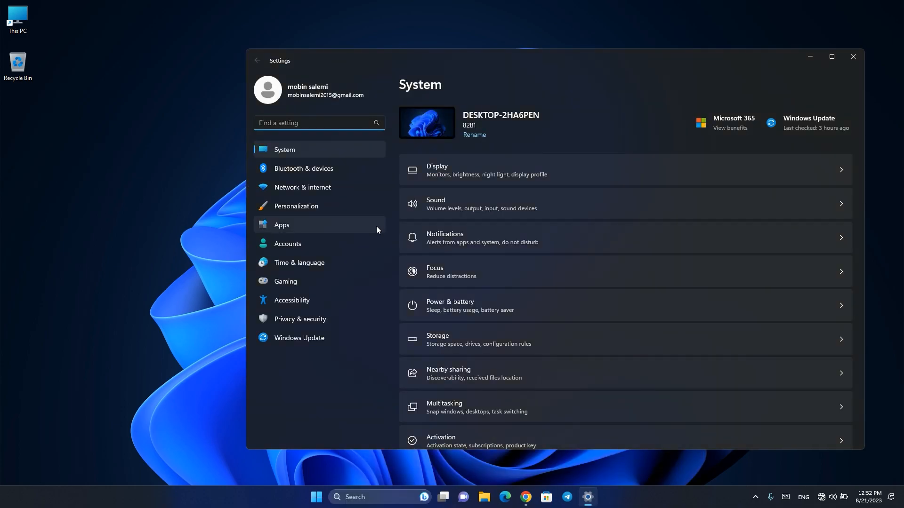
click(284, 226)
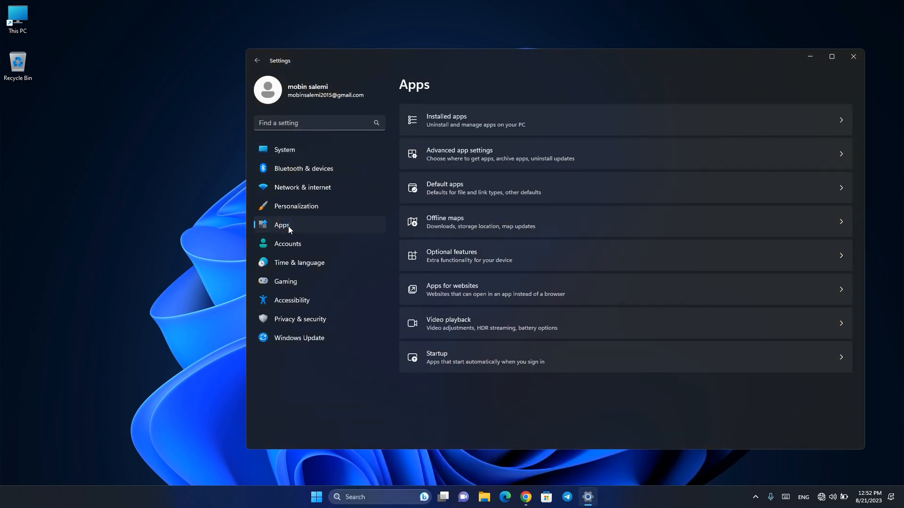
click(461, 190)
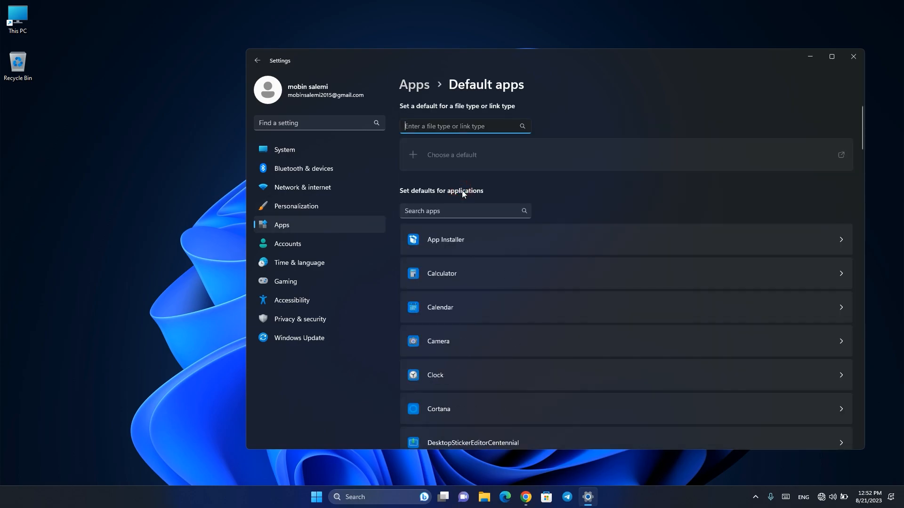
scroll(473, 256, down, 5)
scroll(476, 270, down, 8)
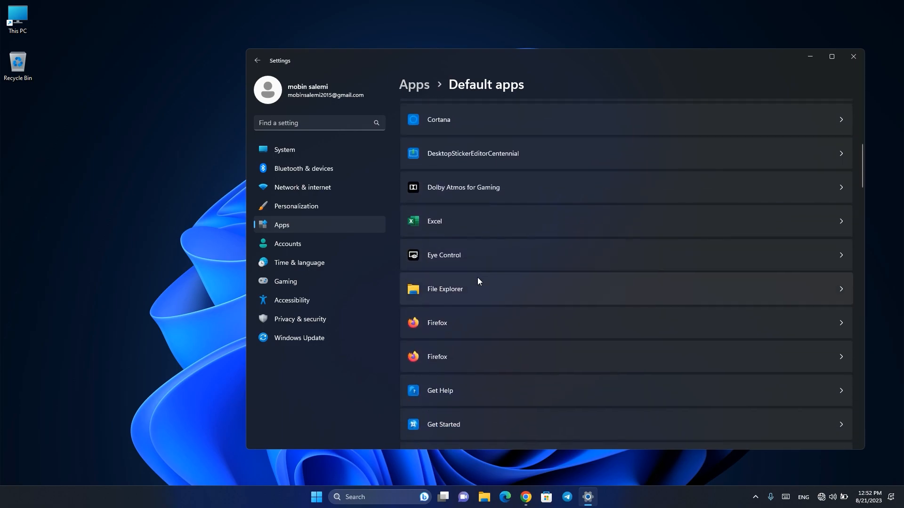
scroll(507, 272, up, 2)
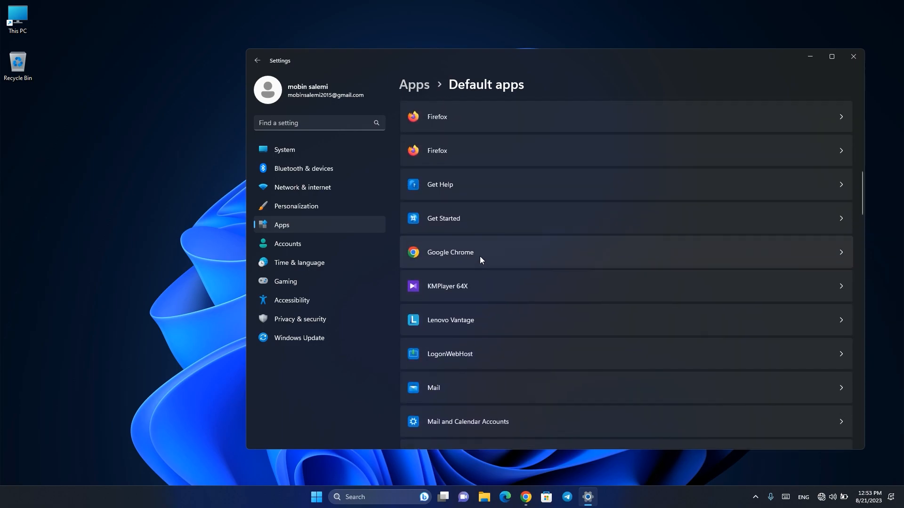
click(479, 256)
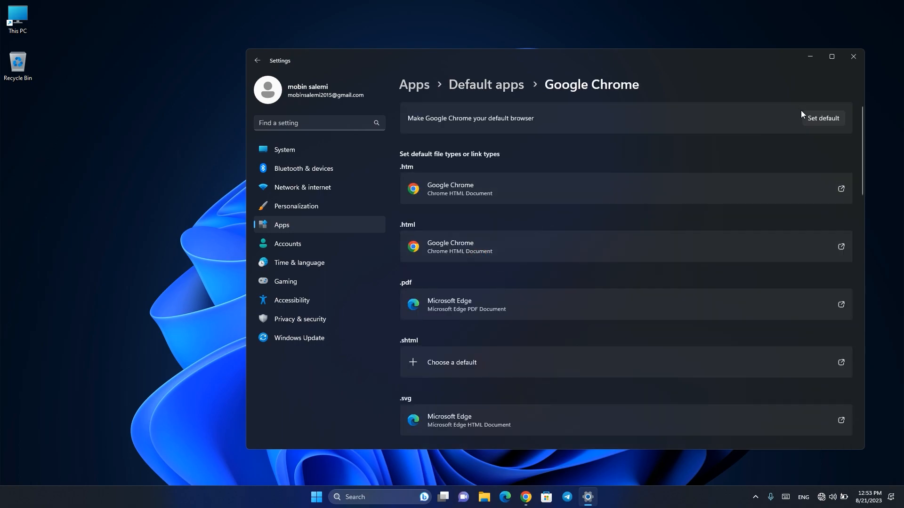
click(815, 119)
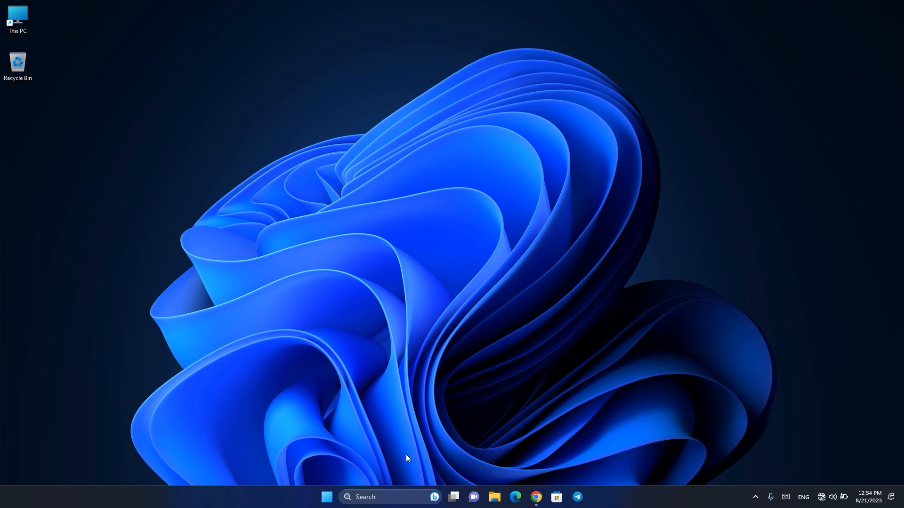
Rename the PC from the system's About settings, entering the owner's first name as the new PC name
click(376, 495)
click(382, 223)
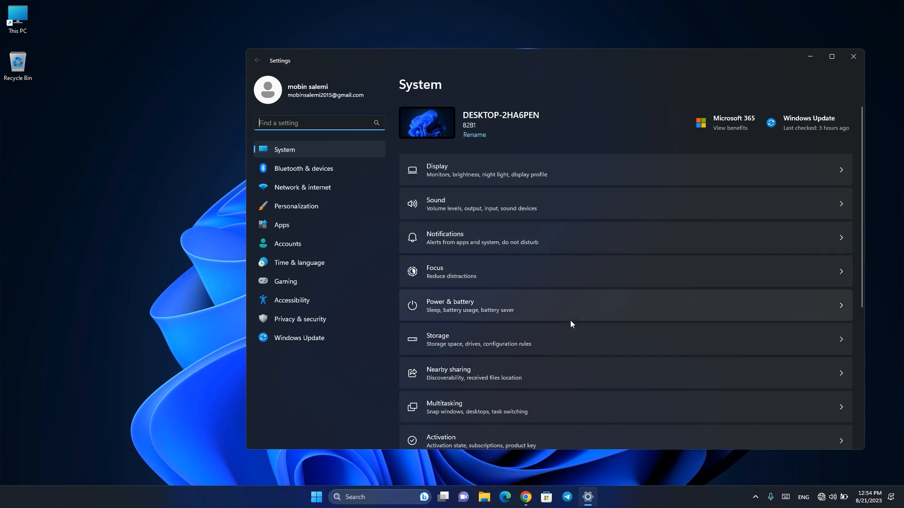
scroll(539, 320, down, 5)
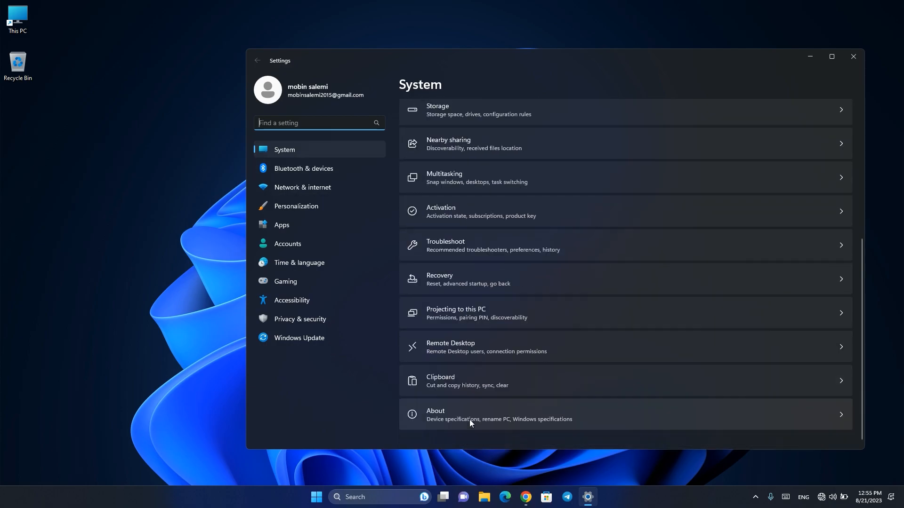
click(455, 412)
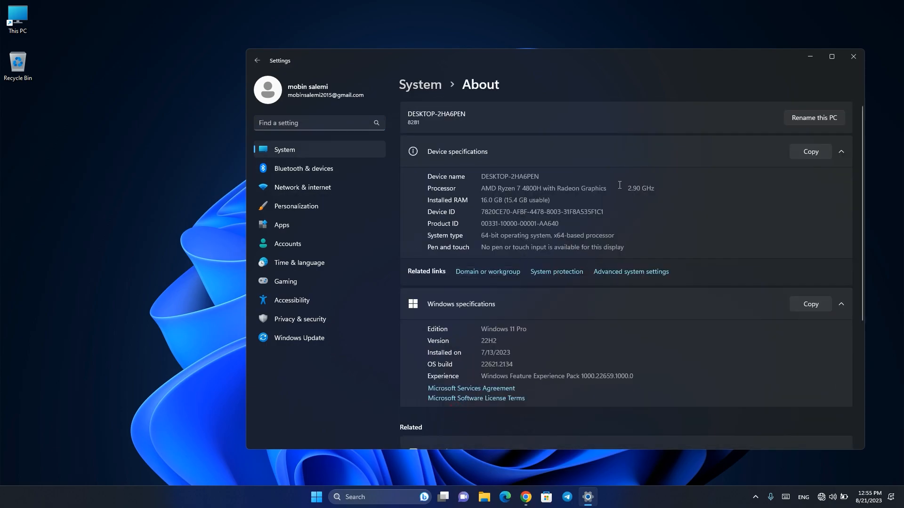
click(795, 118)
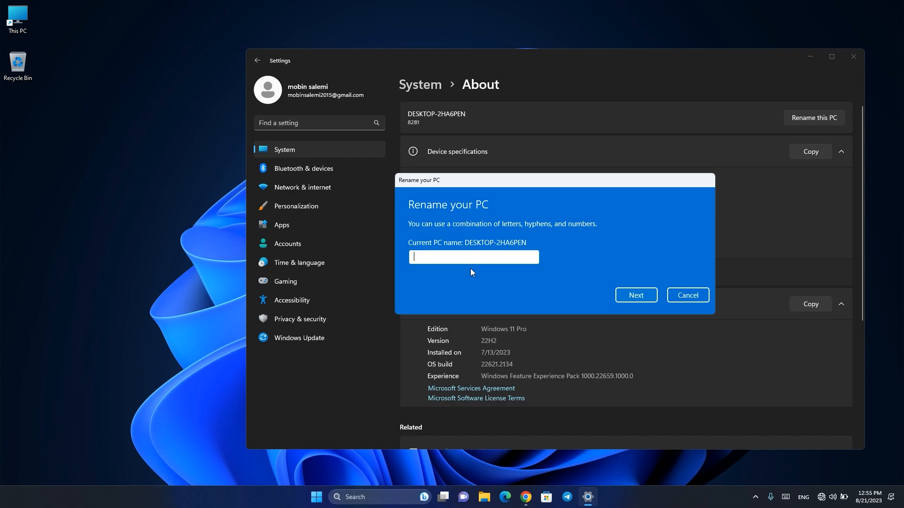
text(Mobin)
click(642, 295)
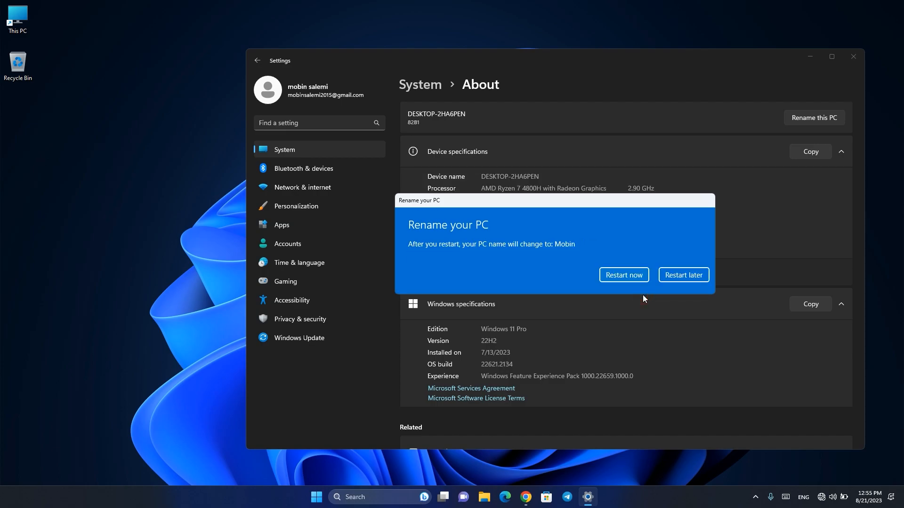